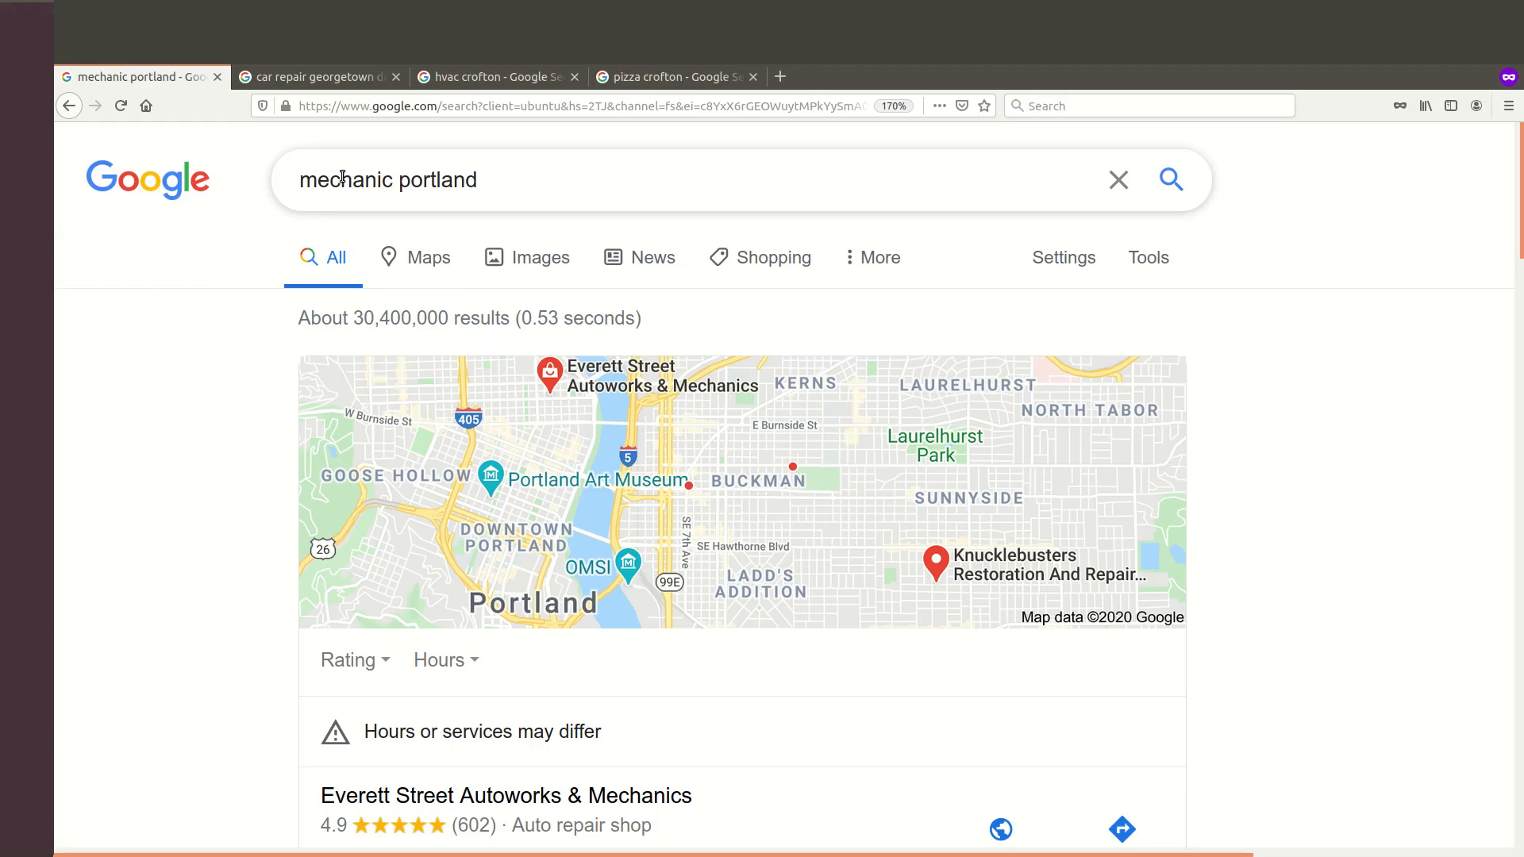
pyautogui.scroll(-2, 204, 324)
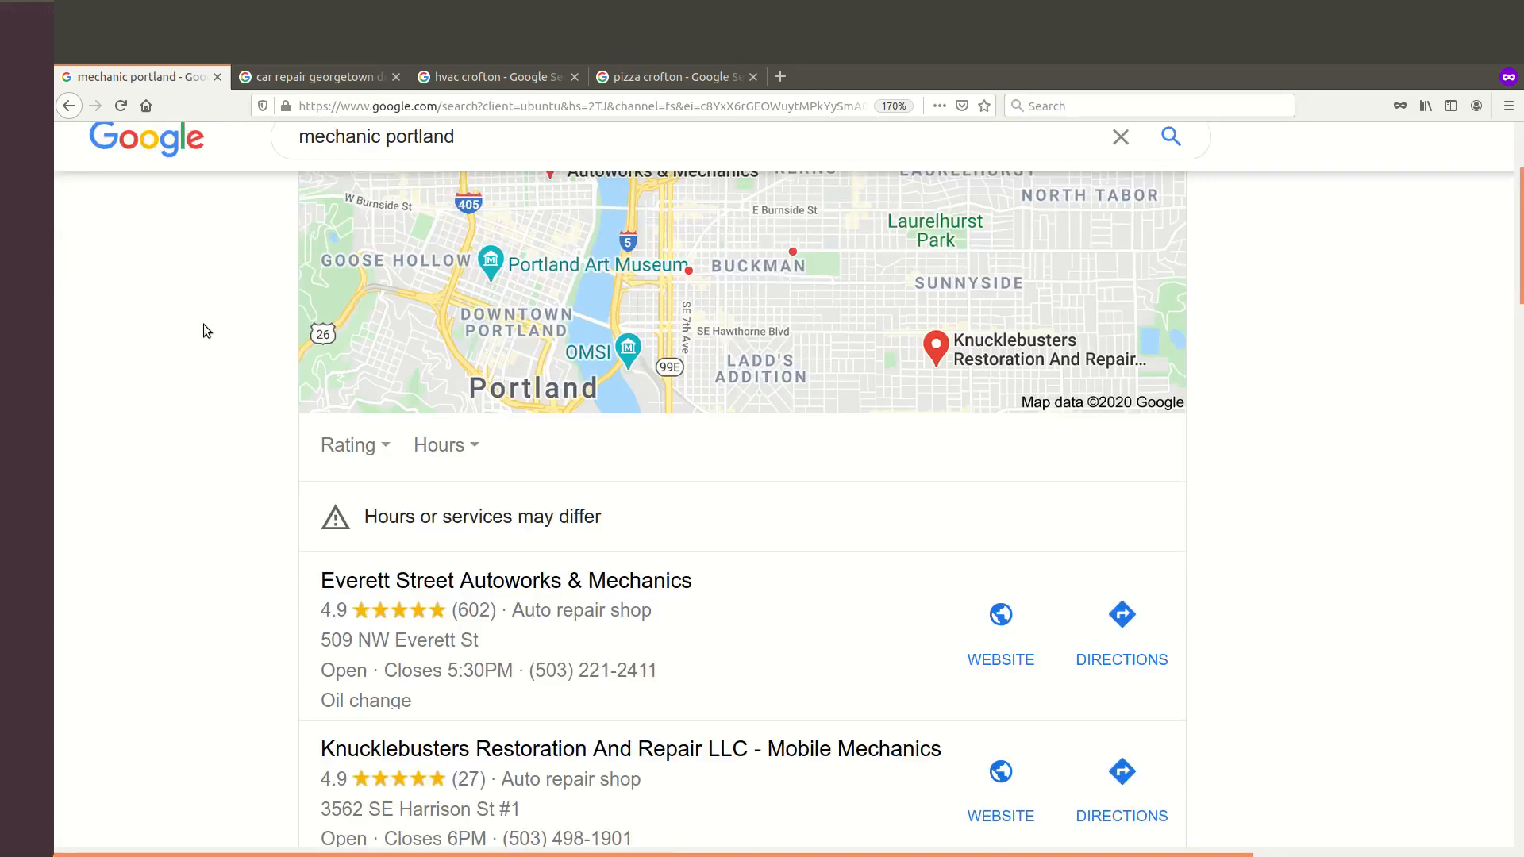
pyautogui.scroll(-3, 204, 324)
pyautogui.scroll(-1, 209, 327)
pyautogui.scroll(1, 298, 274)
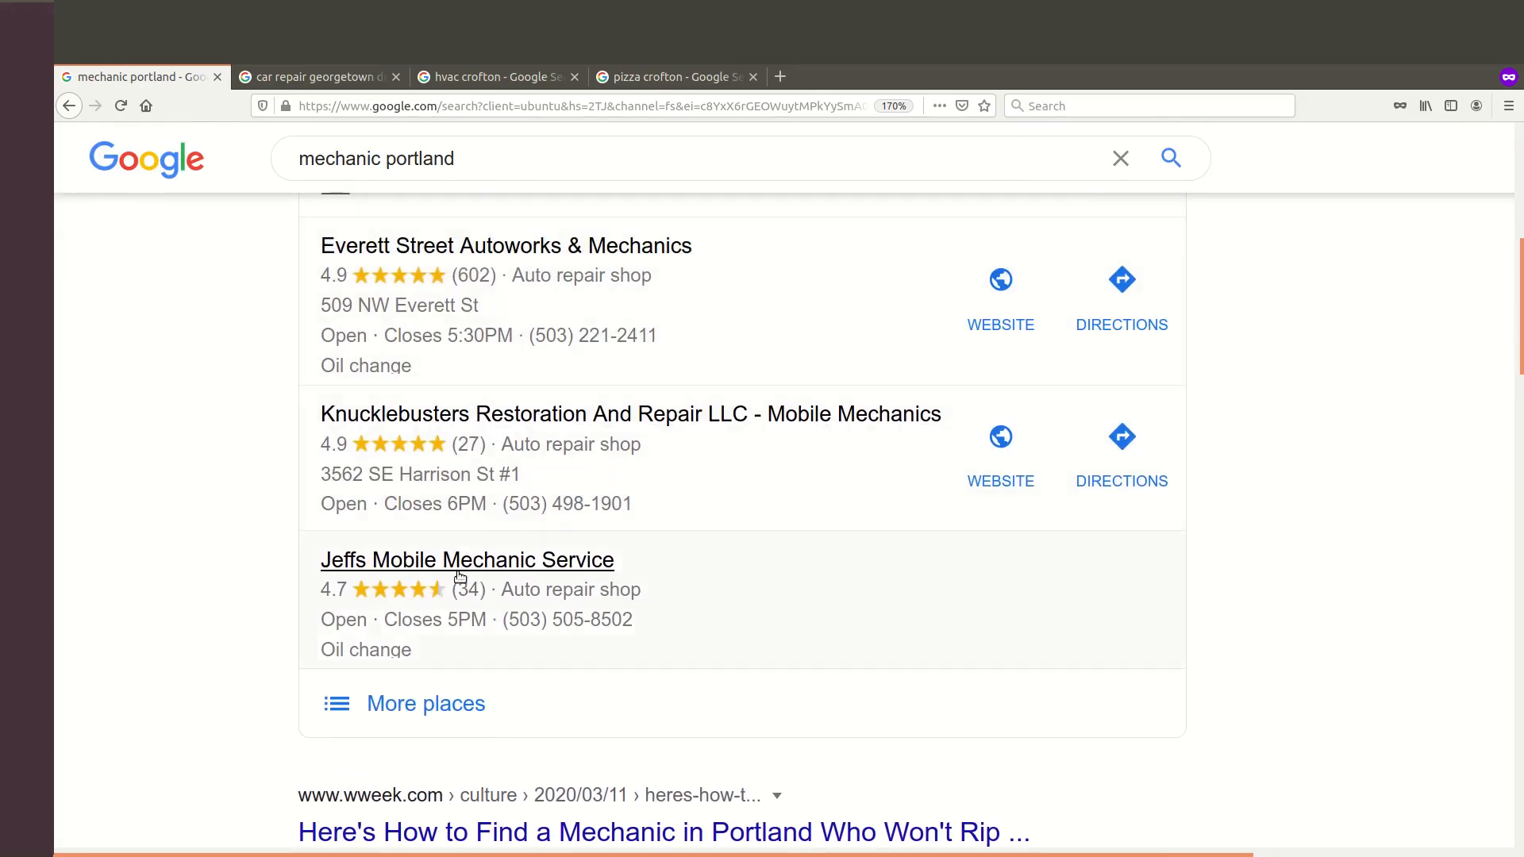
pyautogui.scroll(-2, 243, 496)
pyautogui.scroll(-2, 239, 489)
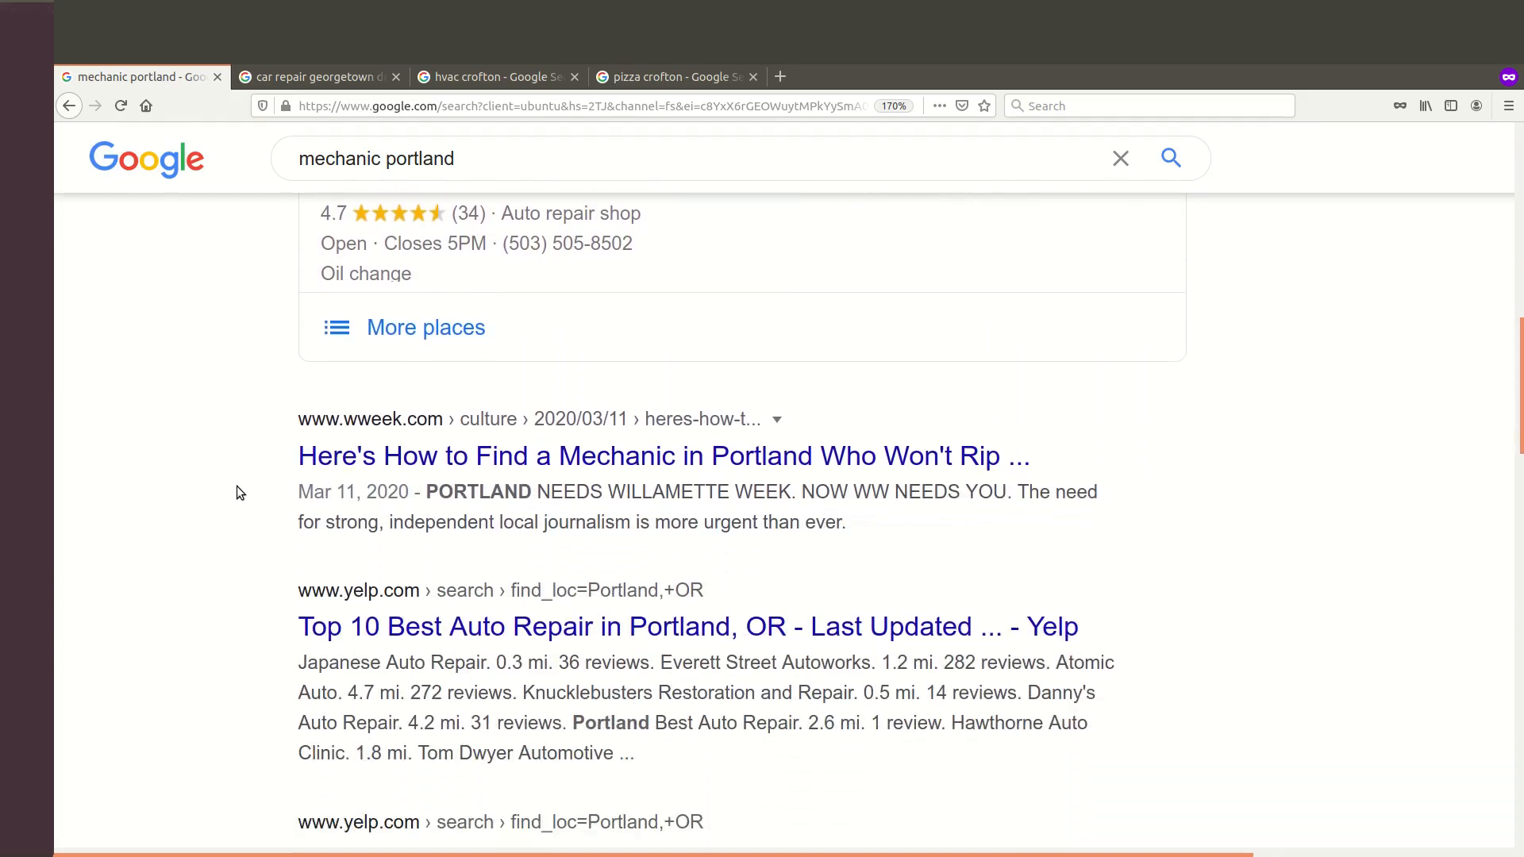
pyautogui.scroll(-1, 238, 490)
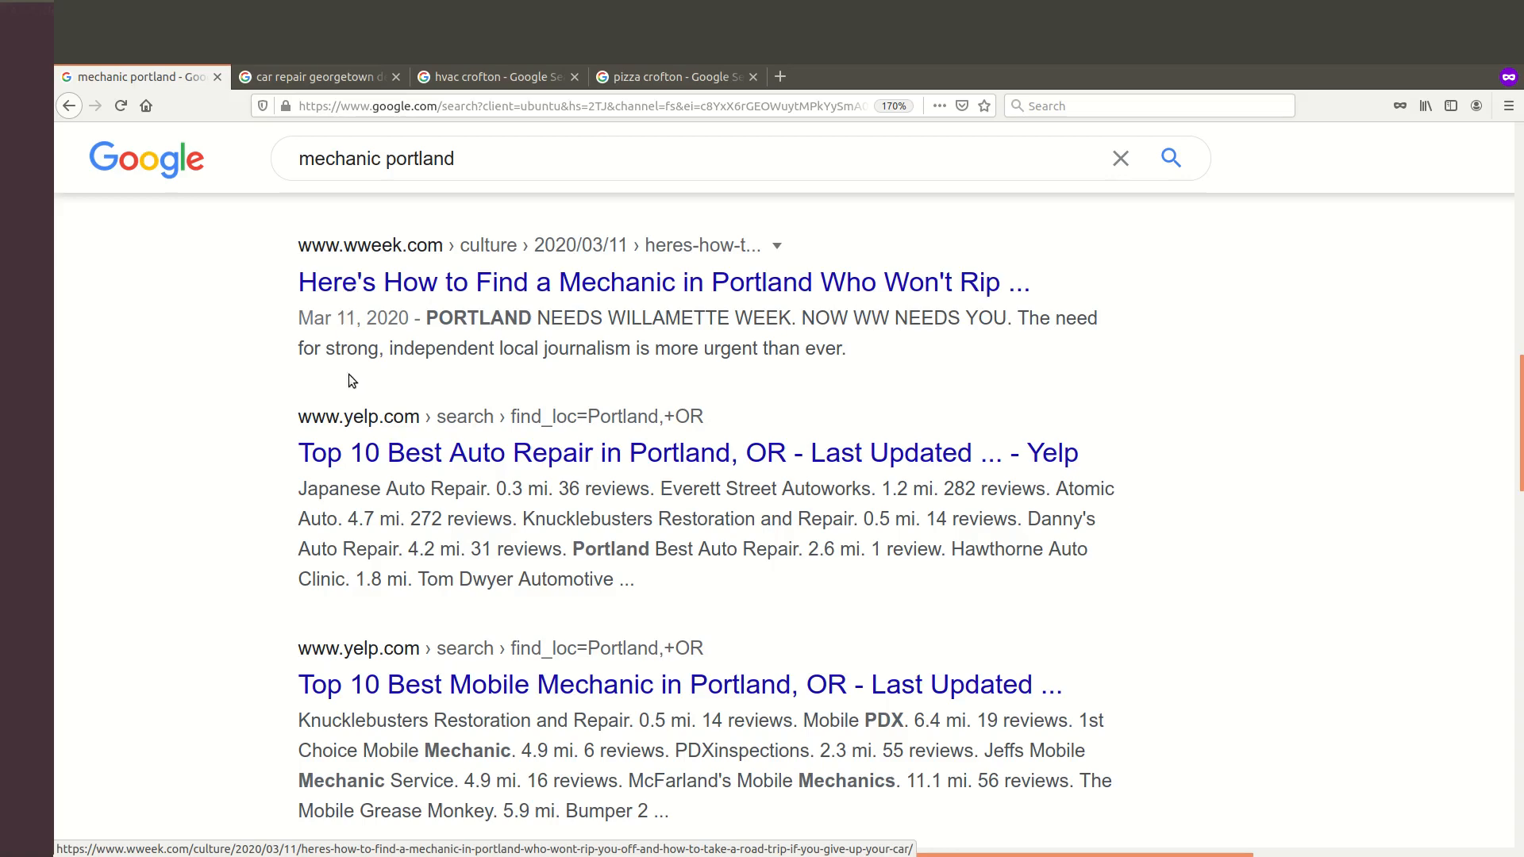
pyautogui.scroll(-1, 327, 446)
pyautogui.scroll(-2, 325, 456)
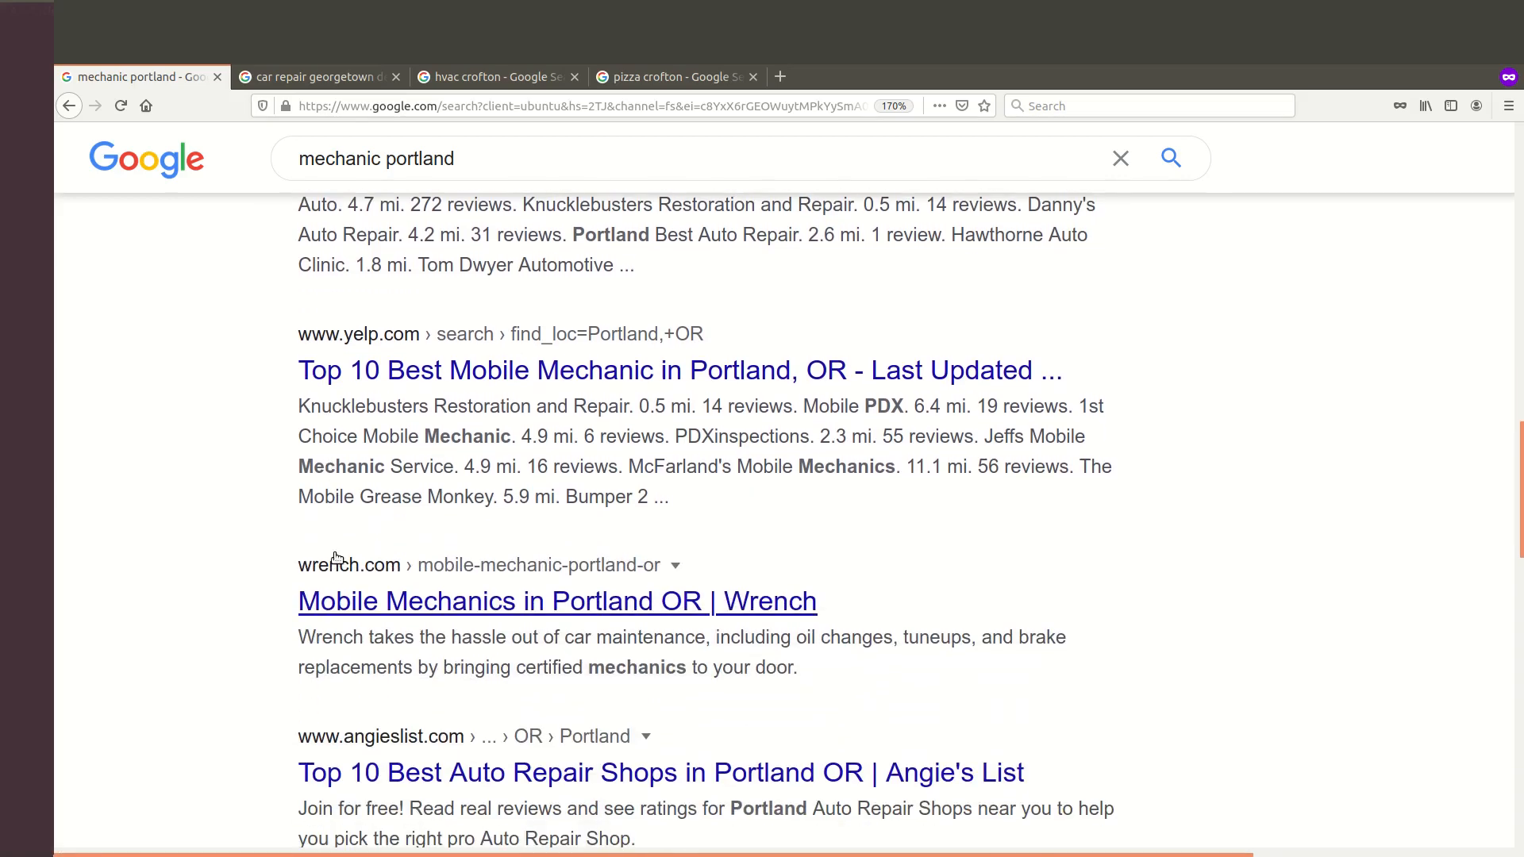
pyautogui.scroll(-2, 337, 560)
pyautogui.scroll(-1, 340, 548)
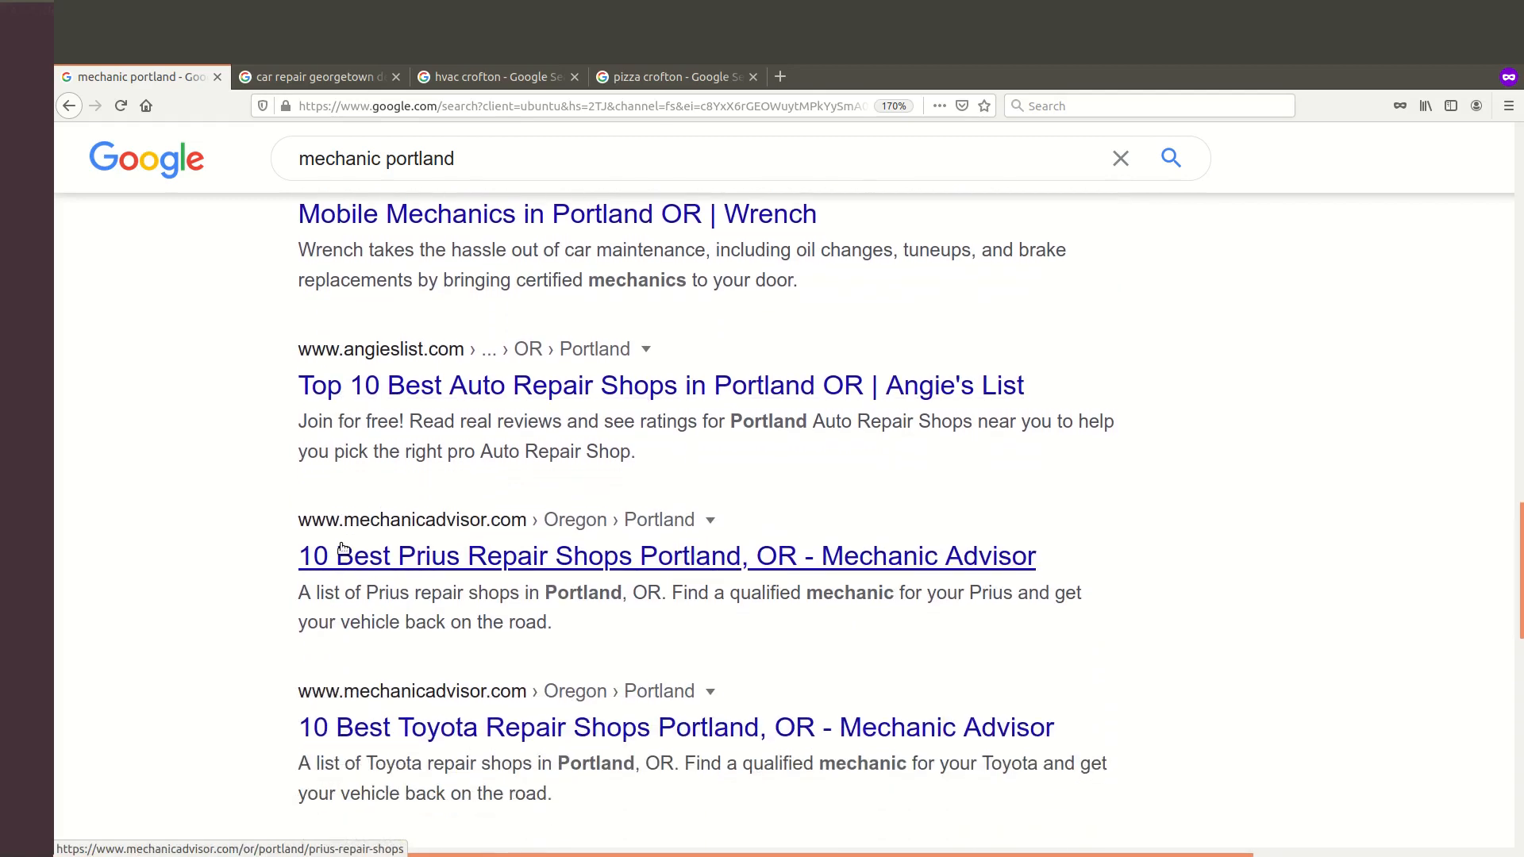
pyautogui.scroll(-2, 341, 547)
pyautogui.scroll(-1, 360, 565)
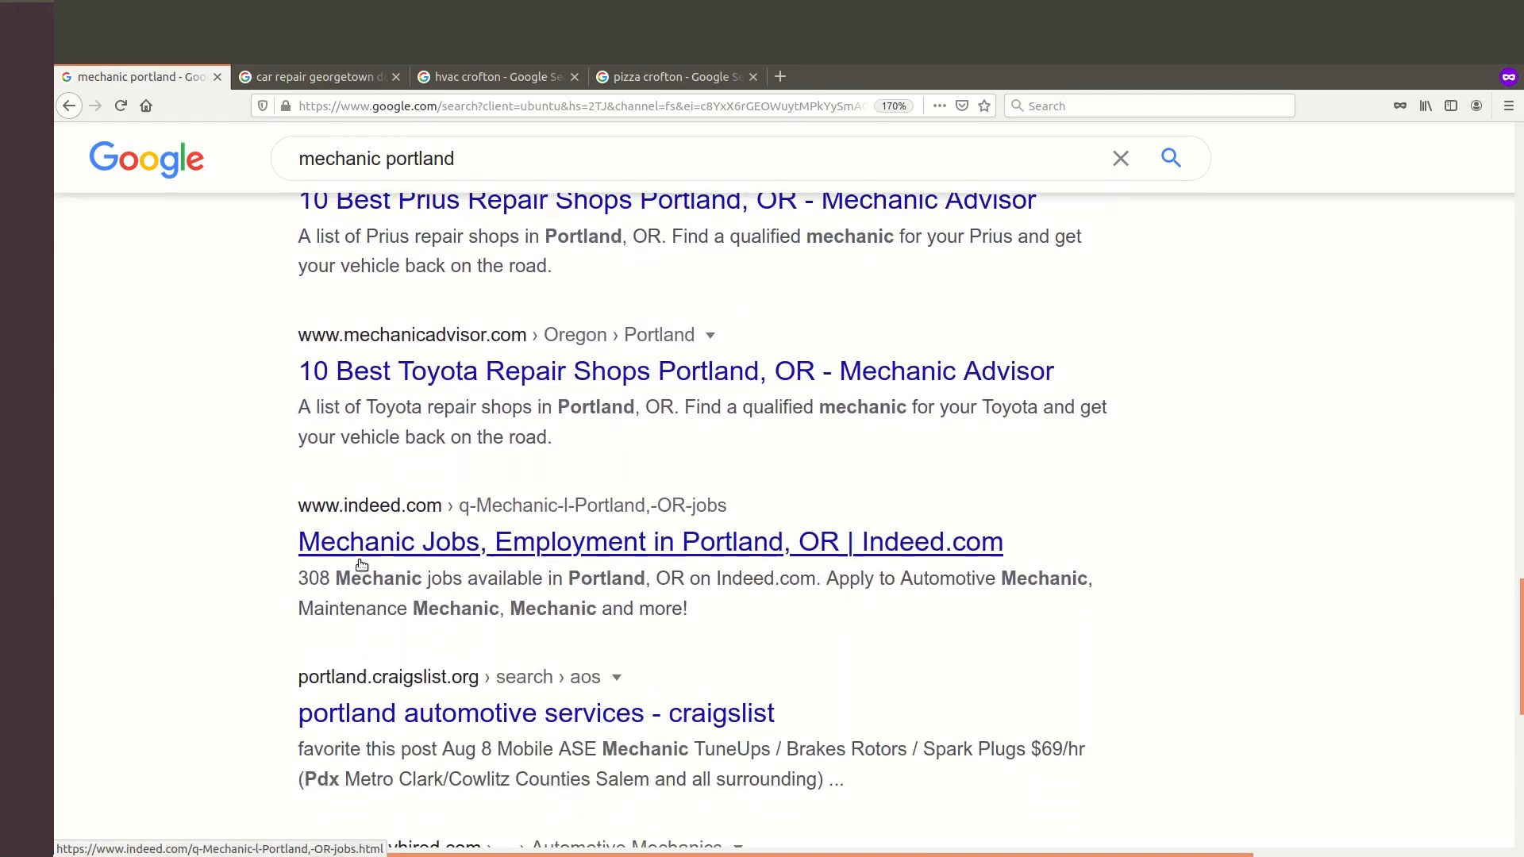
pyautogui.scroll(-1, 358, 560)
pyautogui.scroll(-1, 357, 561)
pyautogui.scroll(-2, 355, 563)
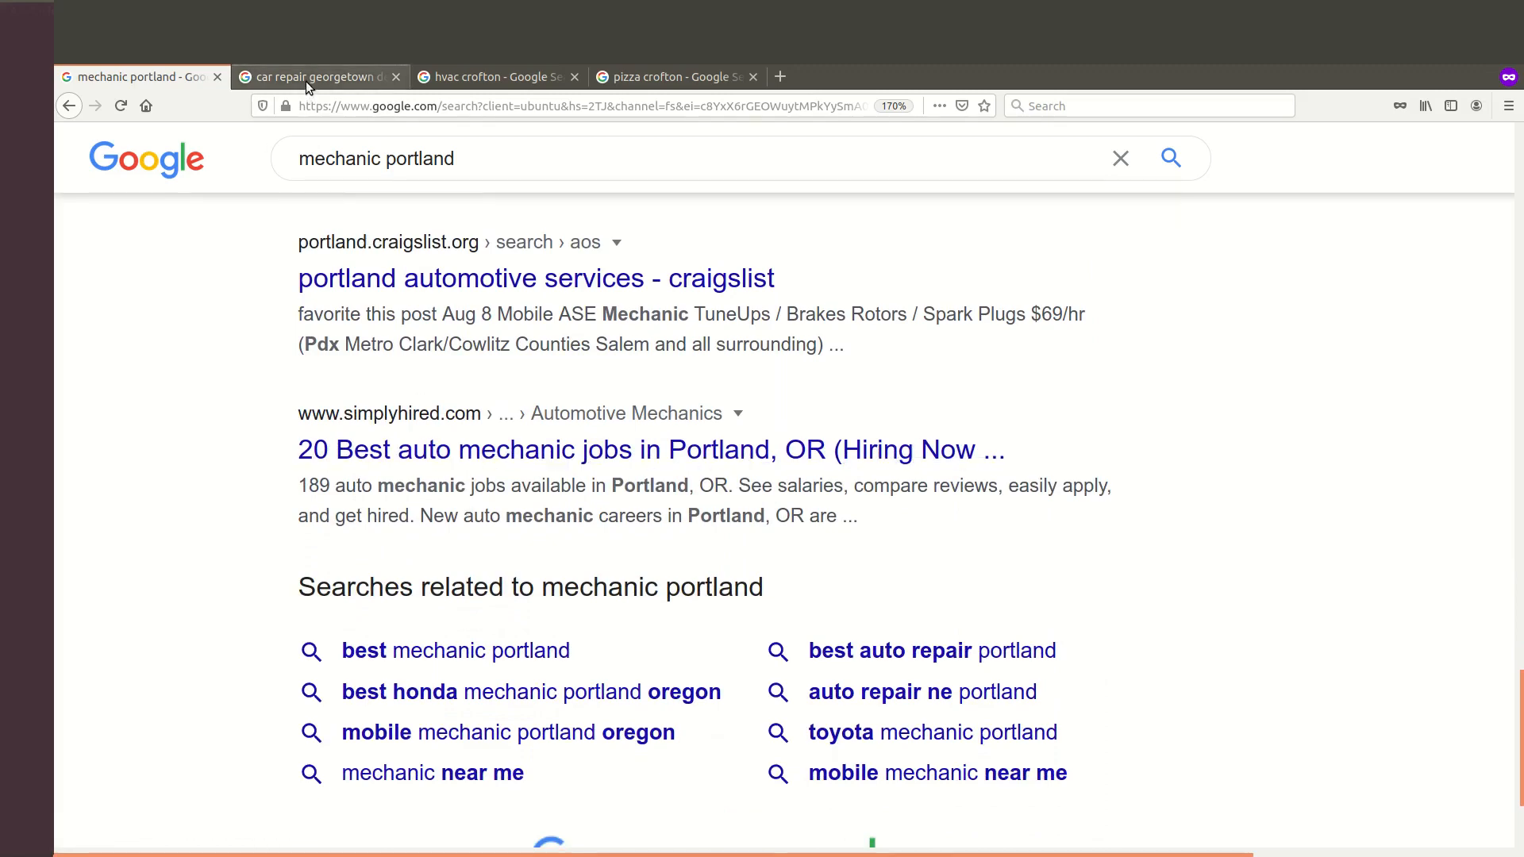
# Compare the car repair georgetown de results against the mechanic portland tab, settling on the Georgetown list.
pyautogui.click(307, 79)
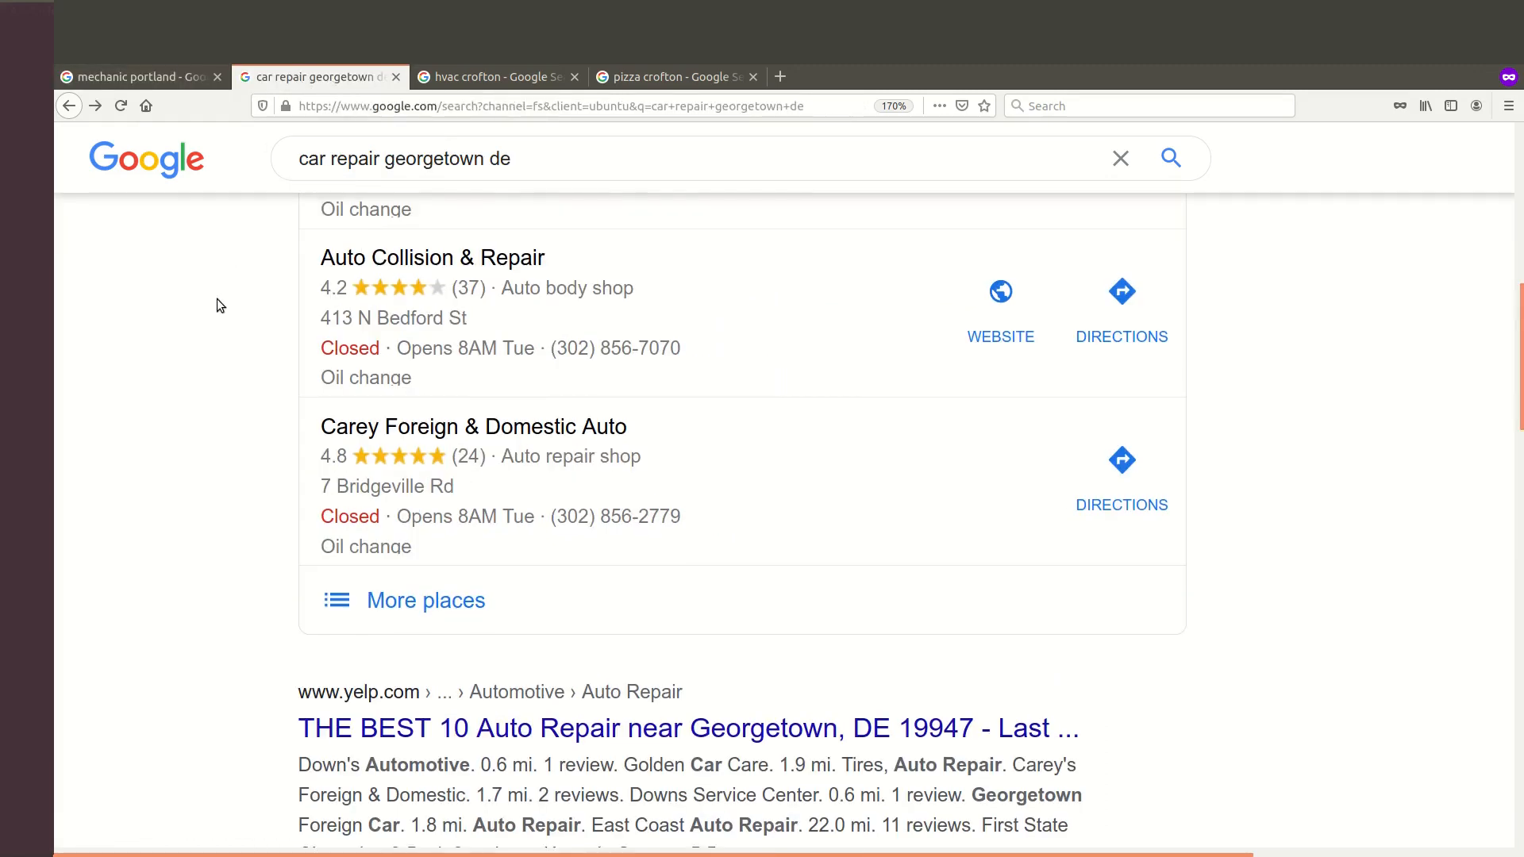
pyautogui.scroll(5, 391, 187)
pyautogui.scroll(-2, 260, 388)
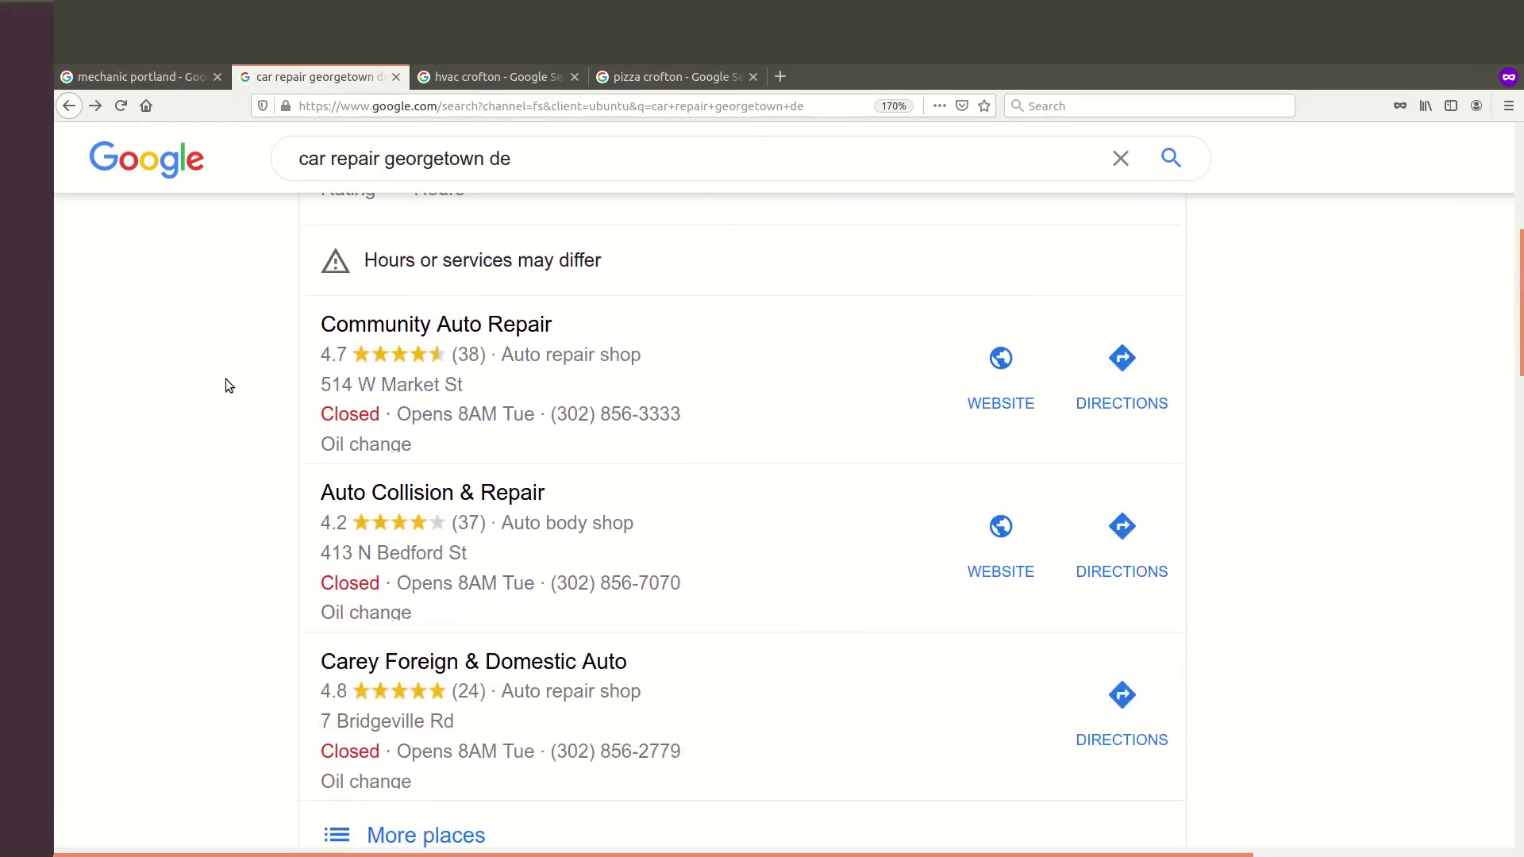
pyautogui.click(156, 79)
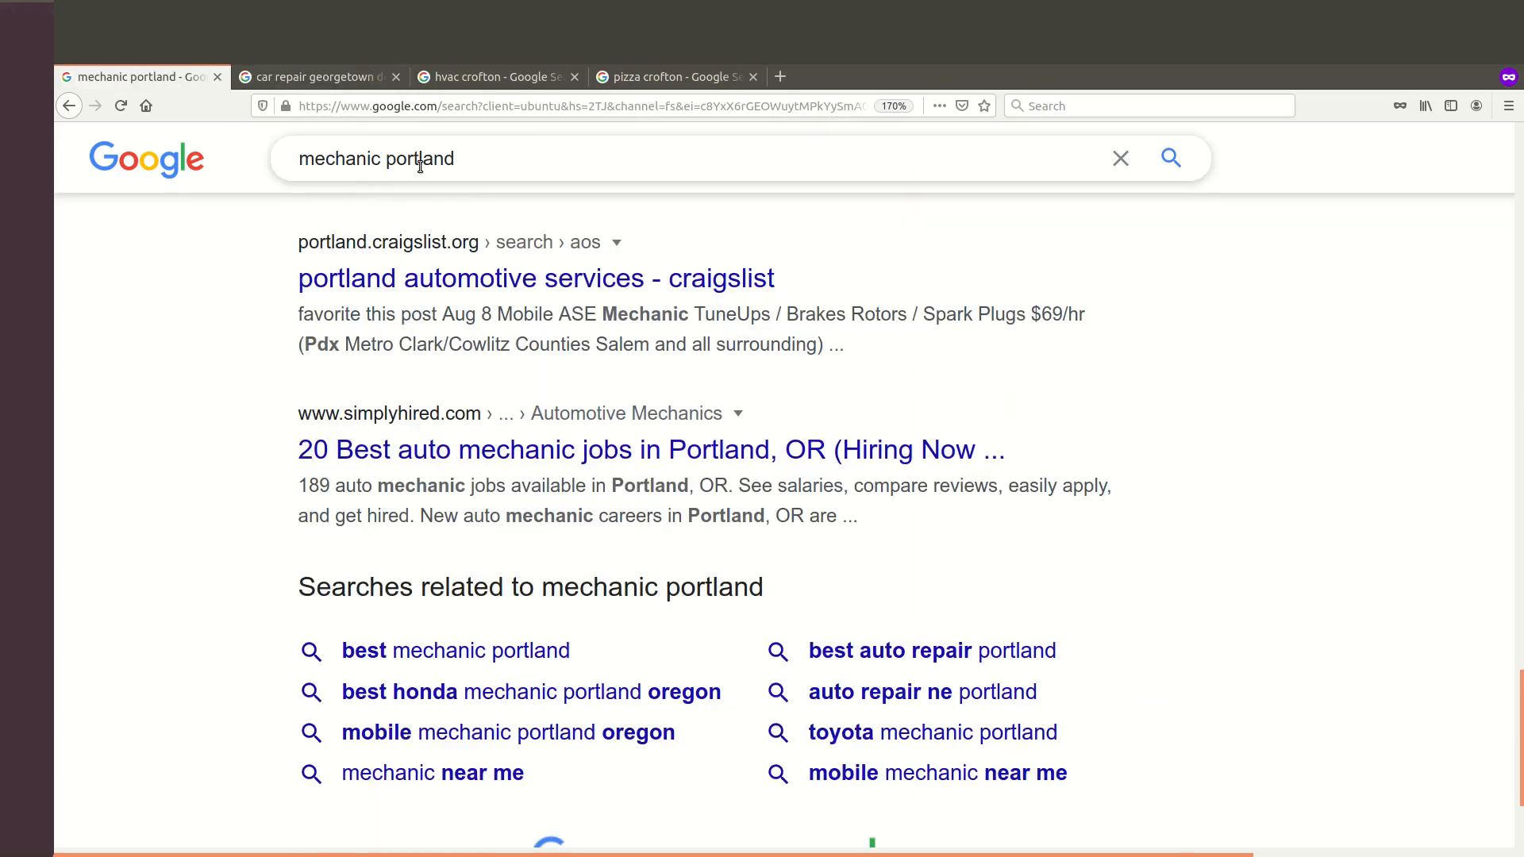
pyautogui.click(312, 77)
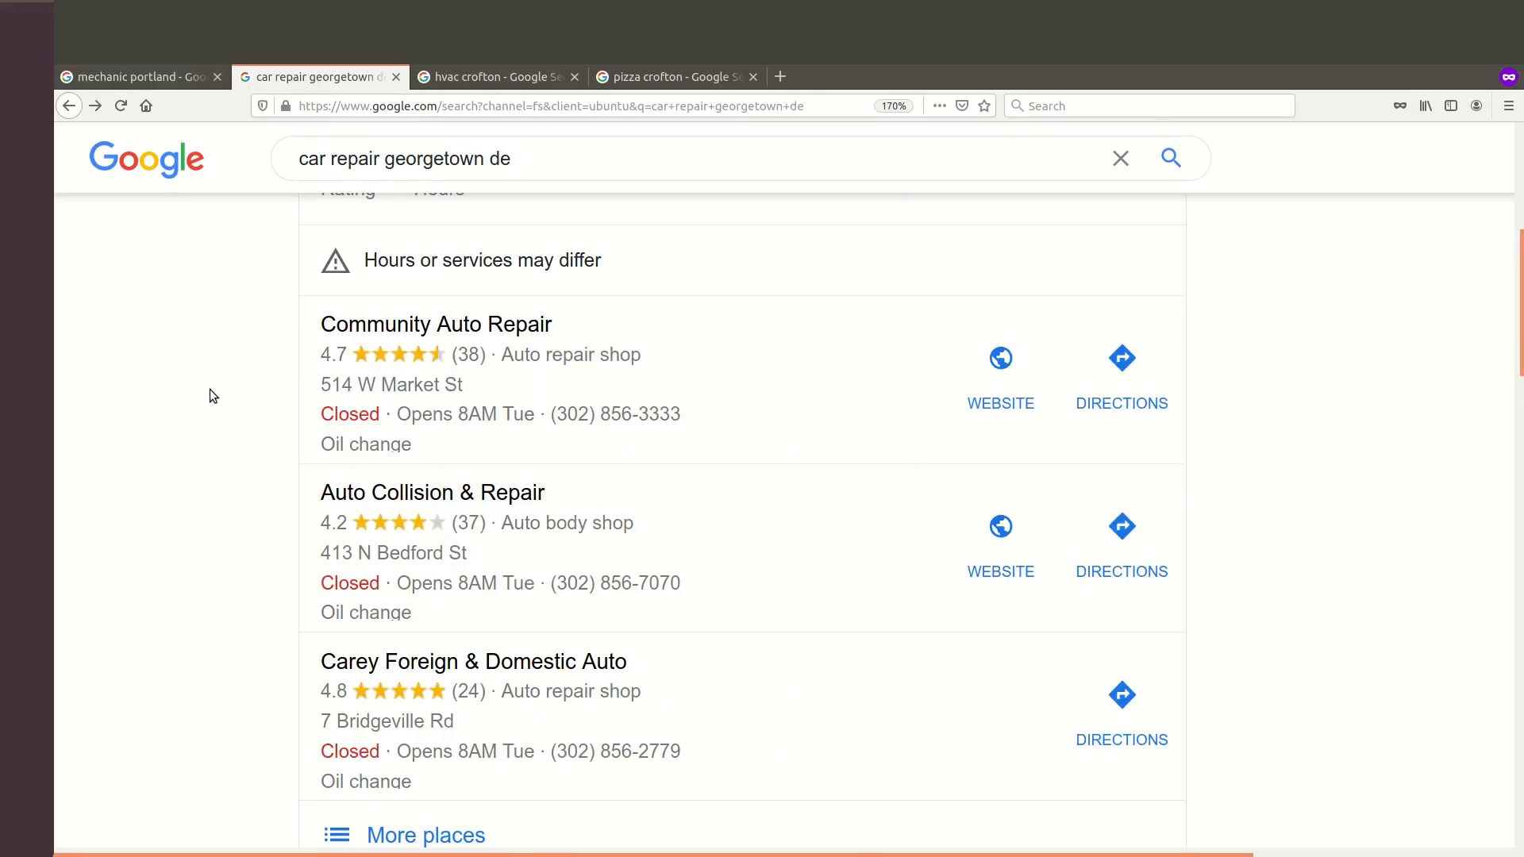
pyautogui.scroll(-1, 210, 390)
pyautogui.scroll(-2, 210, 395)
pyautogui.scroll(-3, 210, 396)
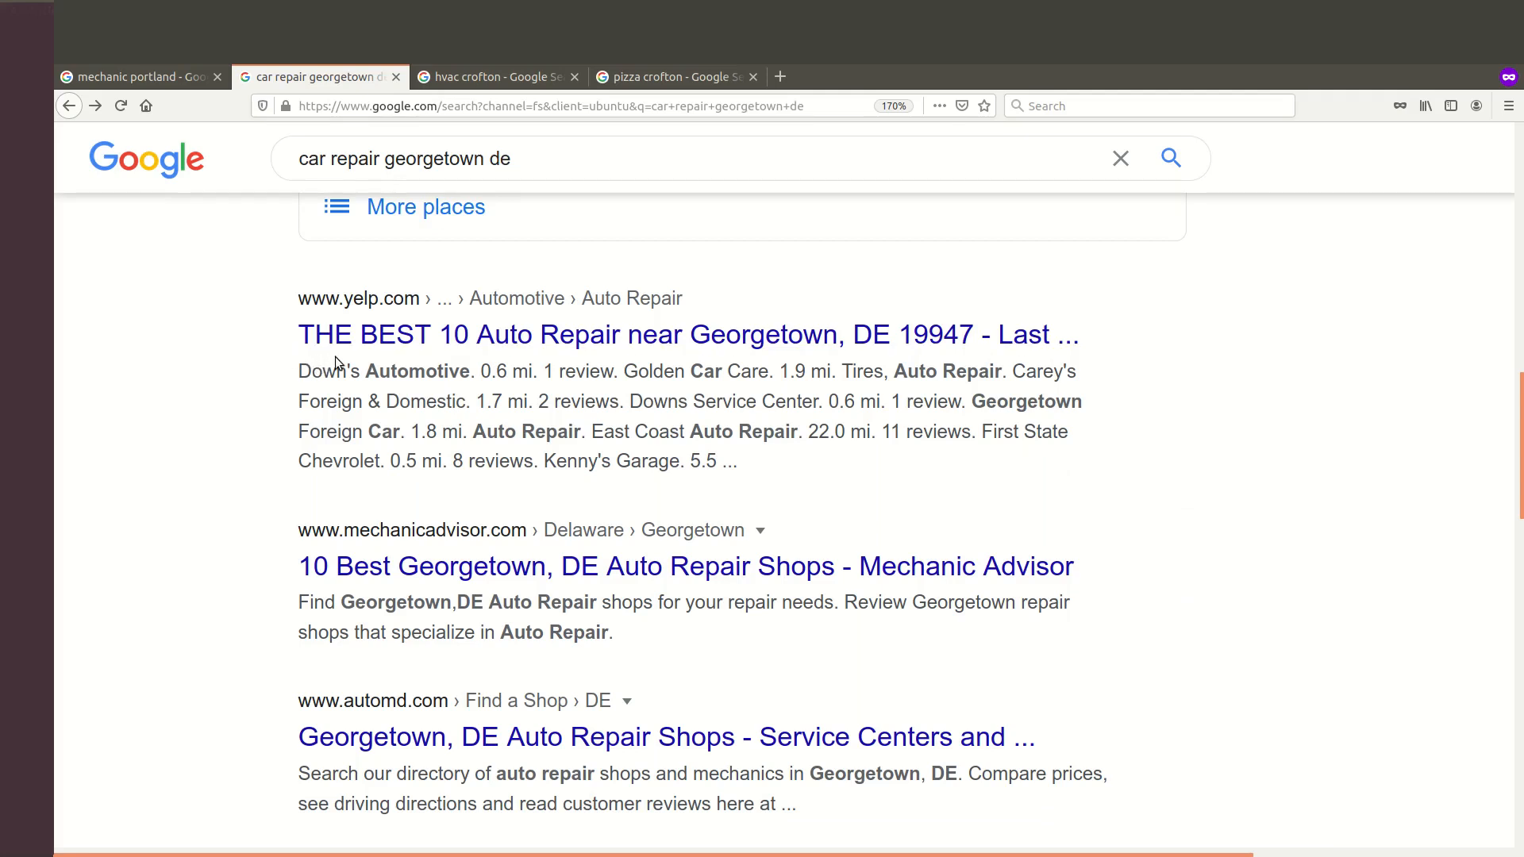
pyautogui.scroll(-1, 384, 567)
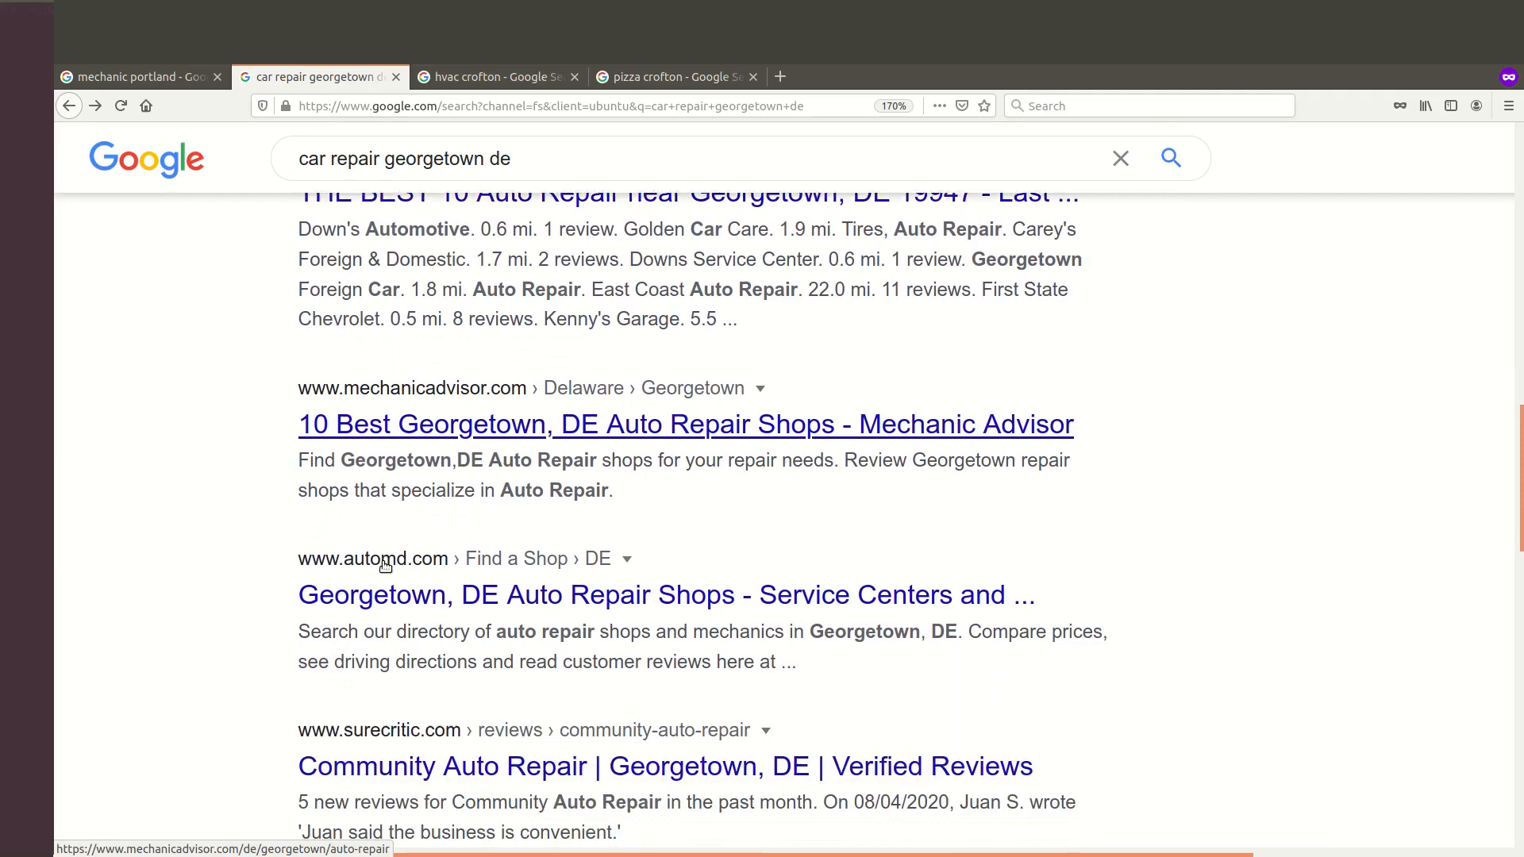
pyautogui.scroll(-1, 385, 567)
pyautogui.scroll(-1, 385, 566)
pyautogui.scroll(-2, 385, 567)
pyautogui.scroll(-1, 385, 567)
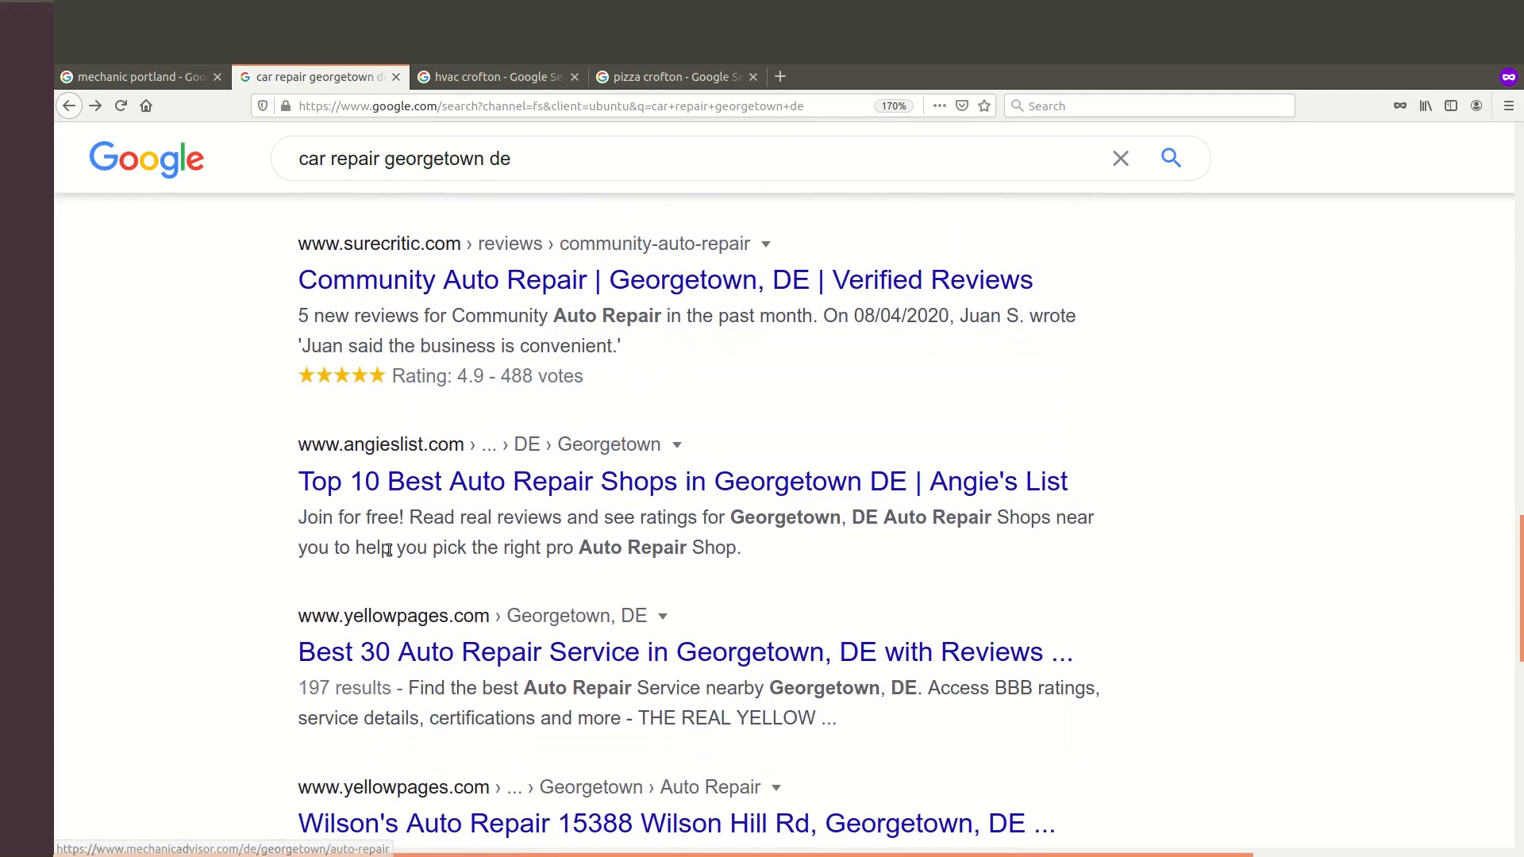
pyautogui.scroll(-1, 384, 567)
pyautogui.scroll(-1, 384, 567)
pyautogui.scroll(-3, 381, 569)
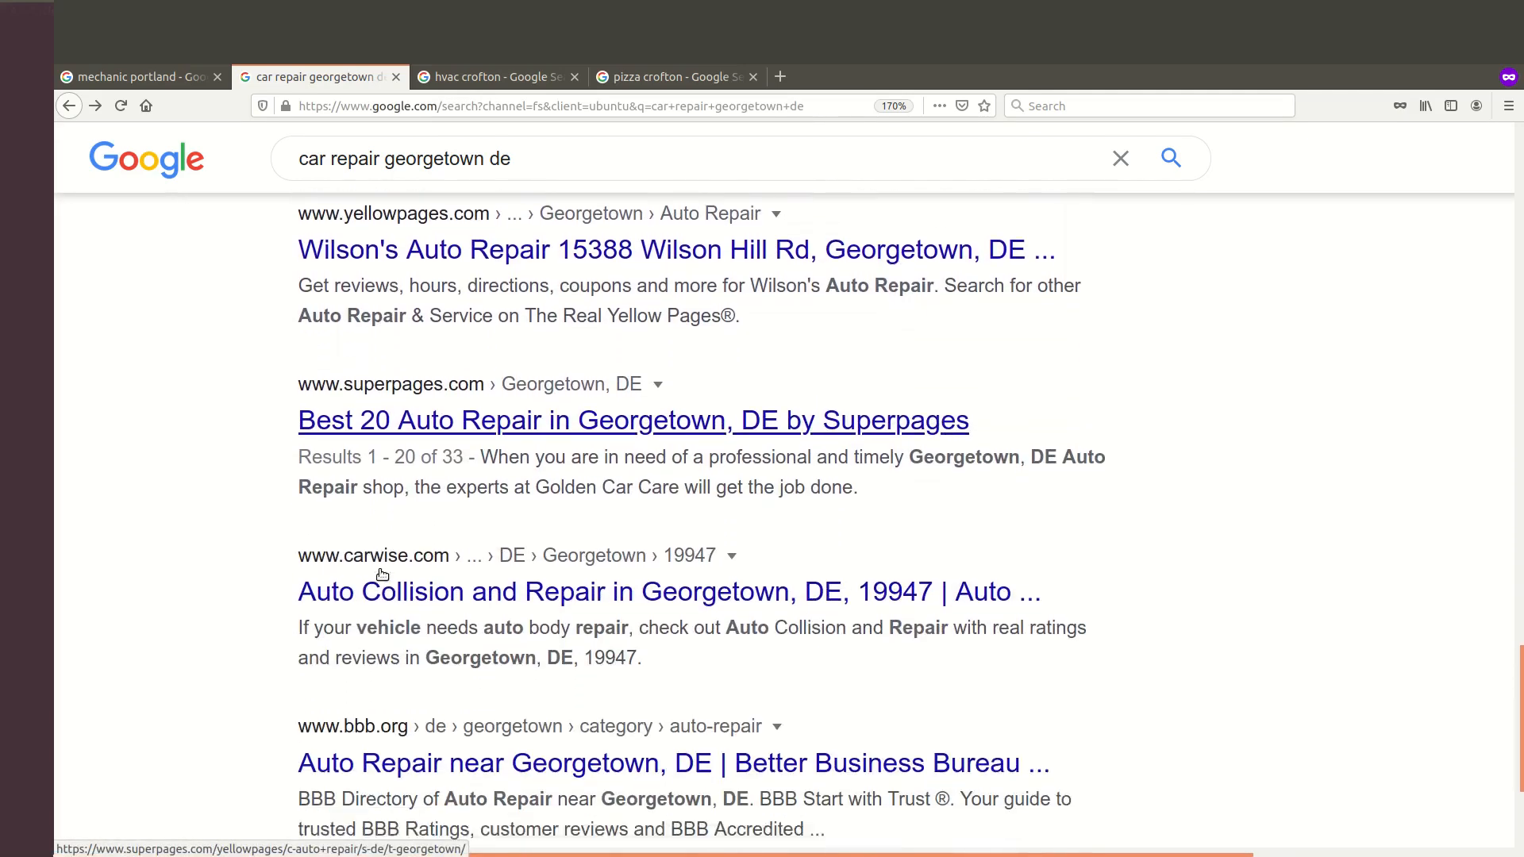
pyautogui.scroll(-1, 381, 570)
pyautogui.scroll(1, 390, 617)
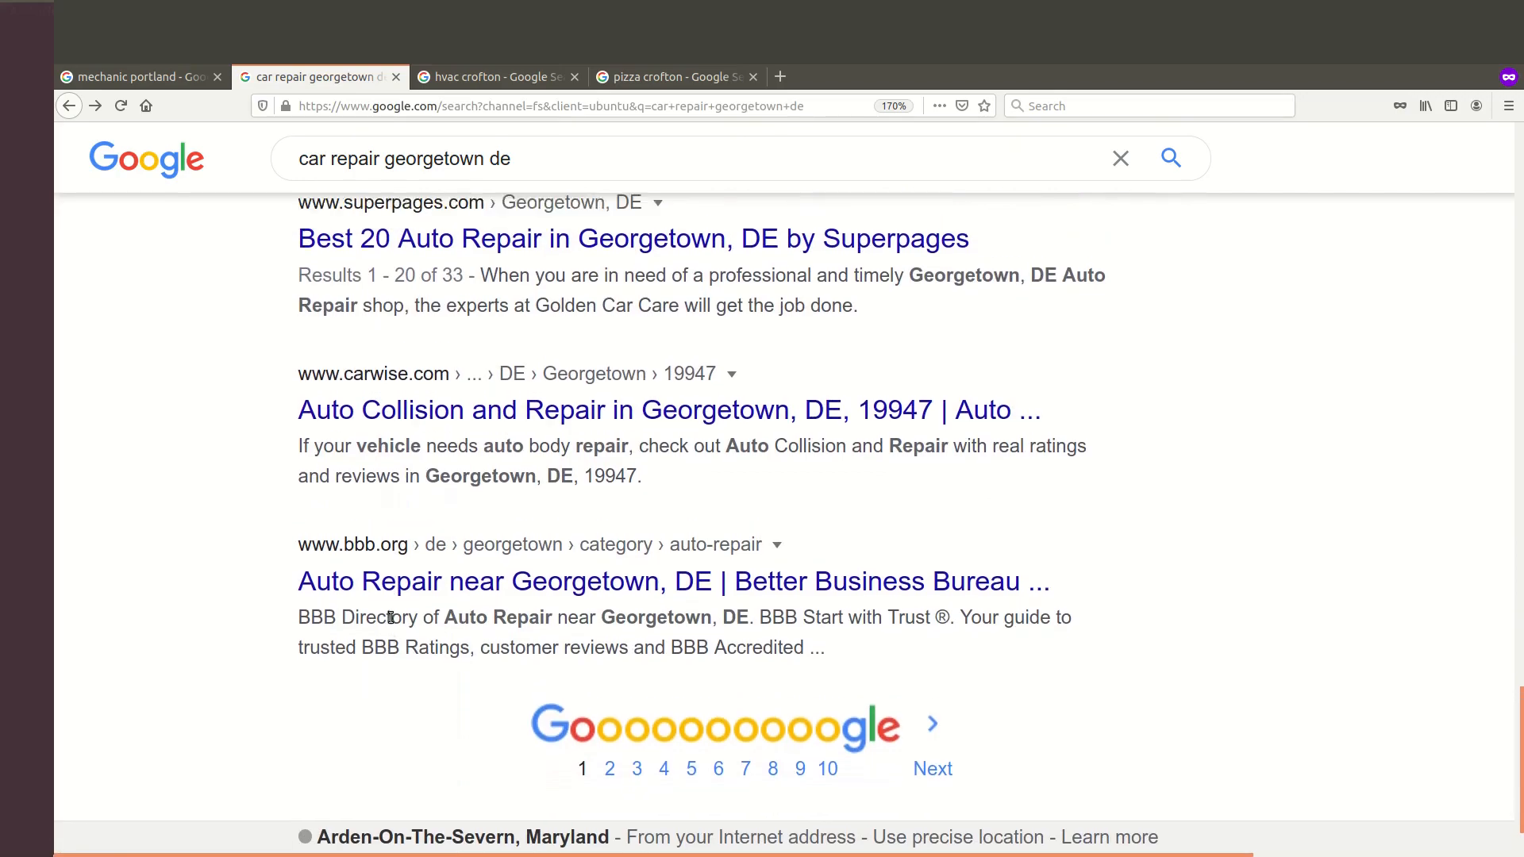
pyautogui.scroll(3, 392, 617)
# Bring up the hvac crofton results showing Trane dealers and sponsored HVAC ads.
pyautogui.click(461, 77)
pyautogui.scroll(4, 275, 381)
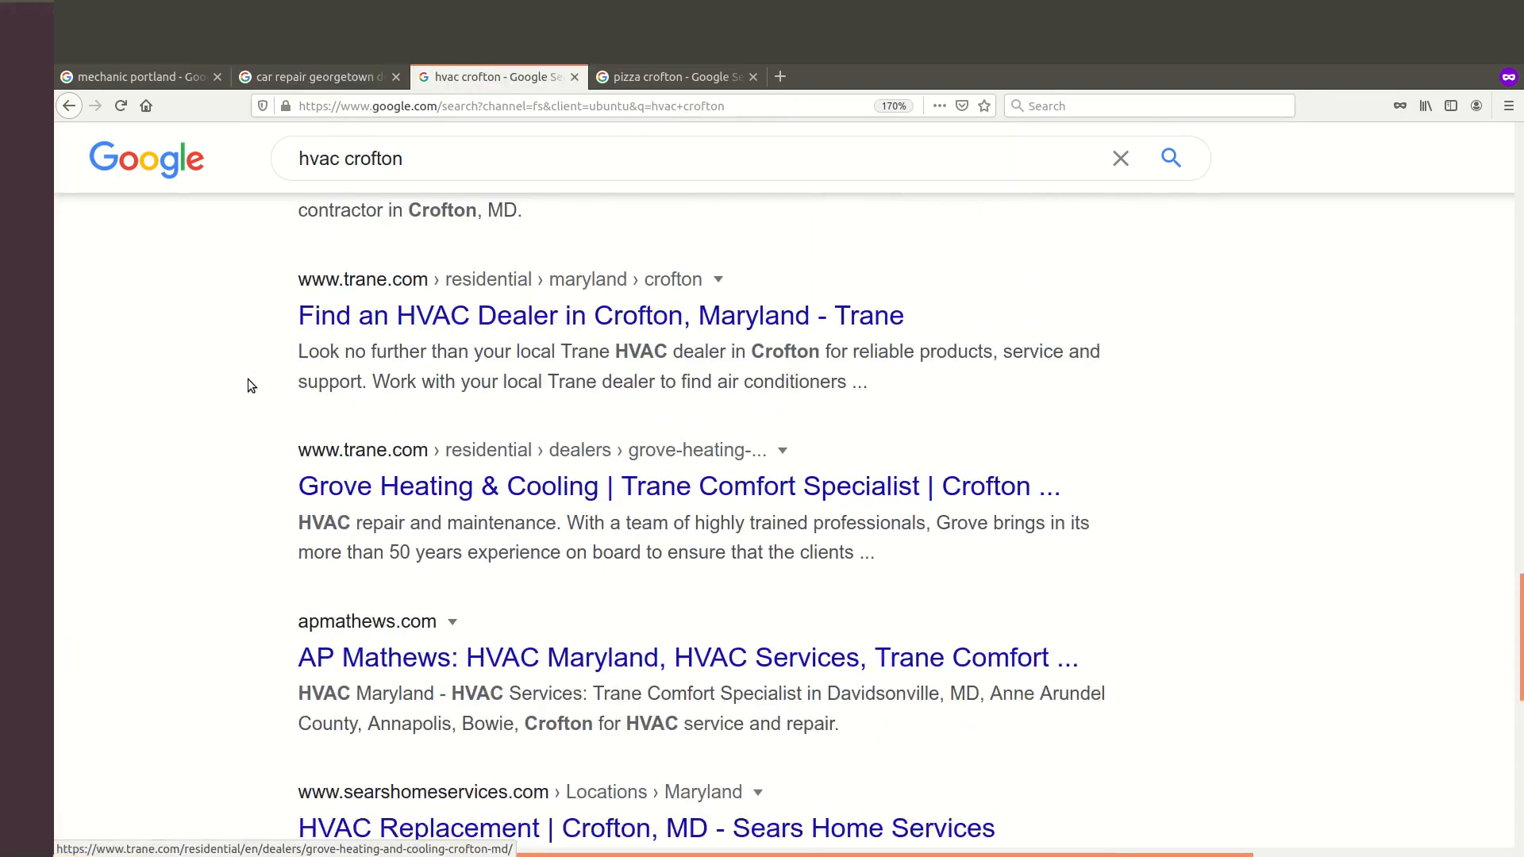
pyautogui.scroll(4, 238, 378)
pyautogui.scroll(4, 235, 375)
pyautogui.scroll(3, 228, 378)
pyautogui.scroll(3, 229, 381)
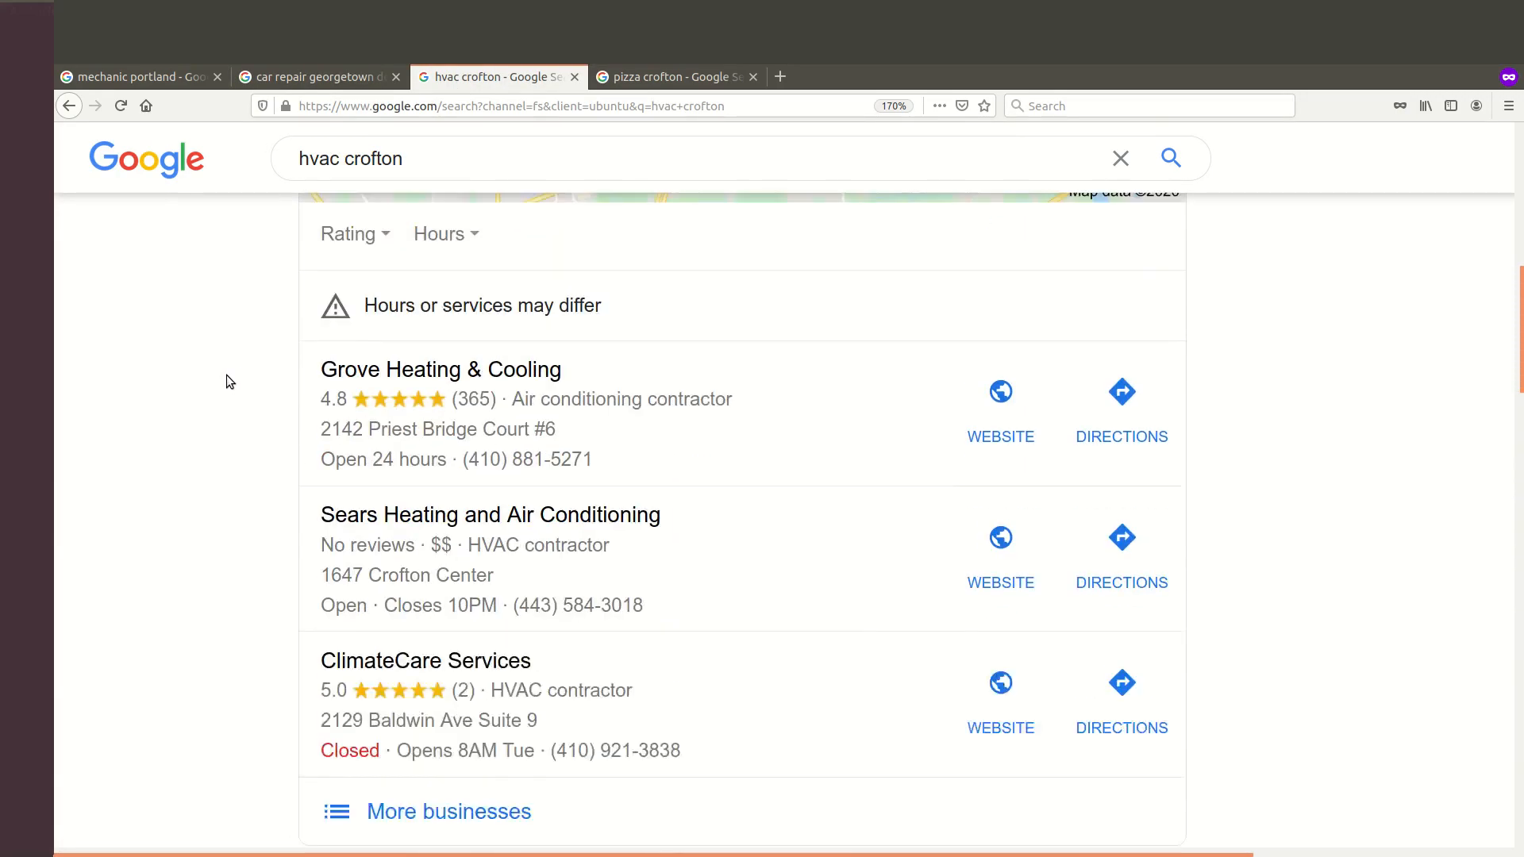
pyautogui.scroll(4, 227, 379)
pyautogui.scroll(2, 209, 357)
pyautogui.scroll(-2, 200, 355)
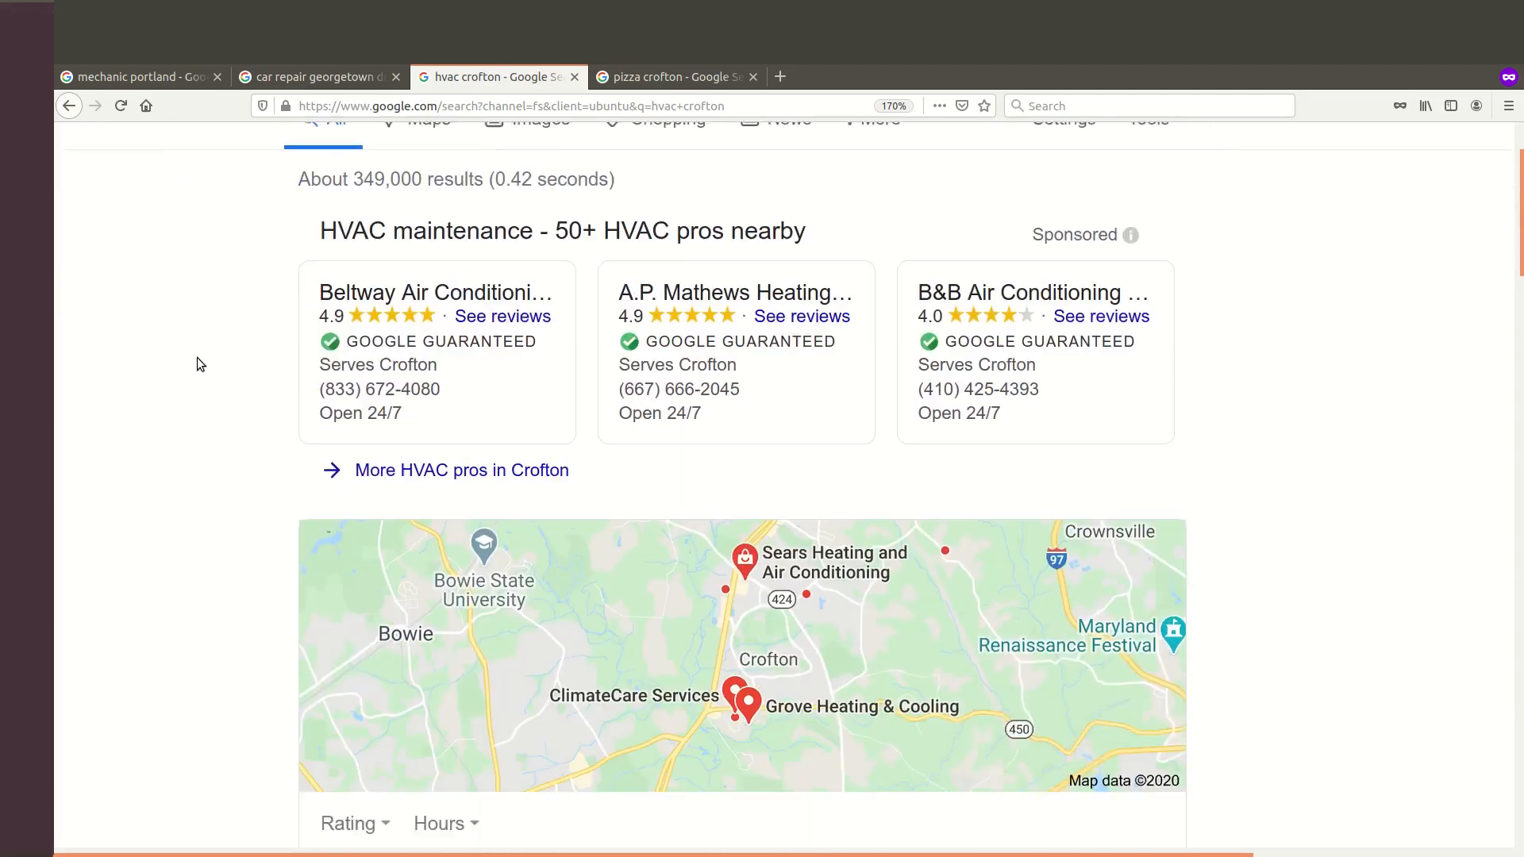
pyautogui.scroll(-4, 197, 358)
pyautogui.scroll(-4, 197, 357)
pyautogui.scroll(-2, 195, 360)
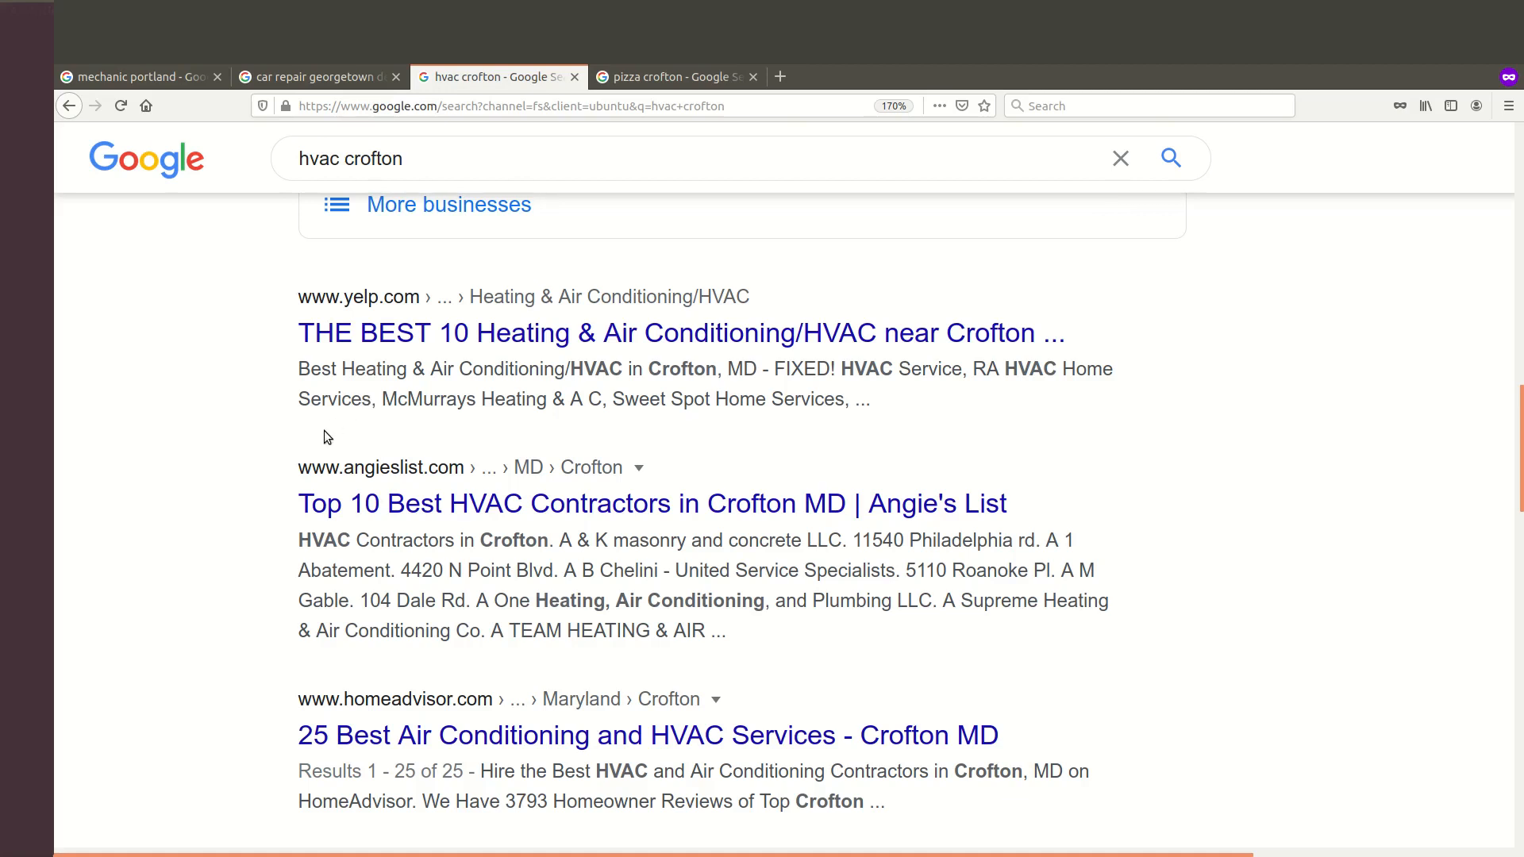
pyautogui.scroll(-2, 324, 433)
pyautogui.scroll(-2, 324, 433)
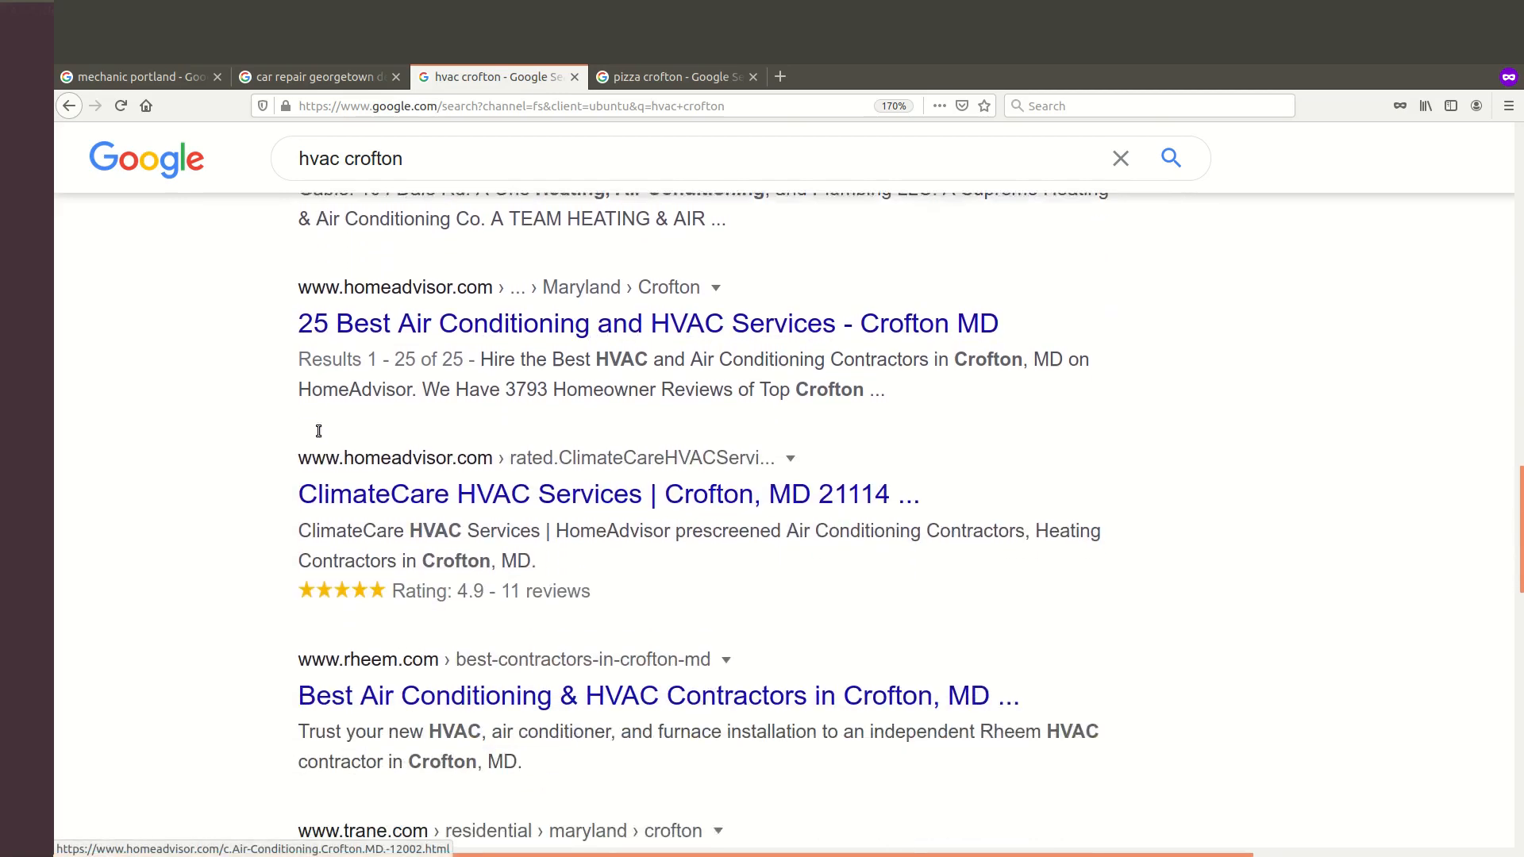
pyautogui.scroll(-1, 318, 430)
pyautogui.scroll(-1, 319, 430)
pyautogui.scroll(-2, 318, 430)
pyautogui.scroll(-2, 319, 431)
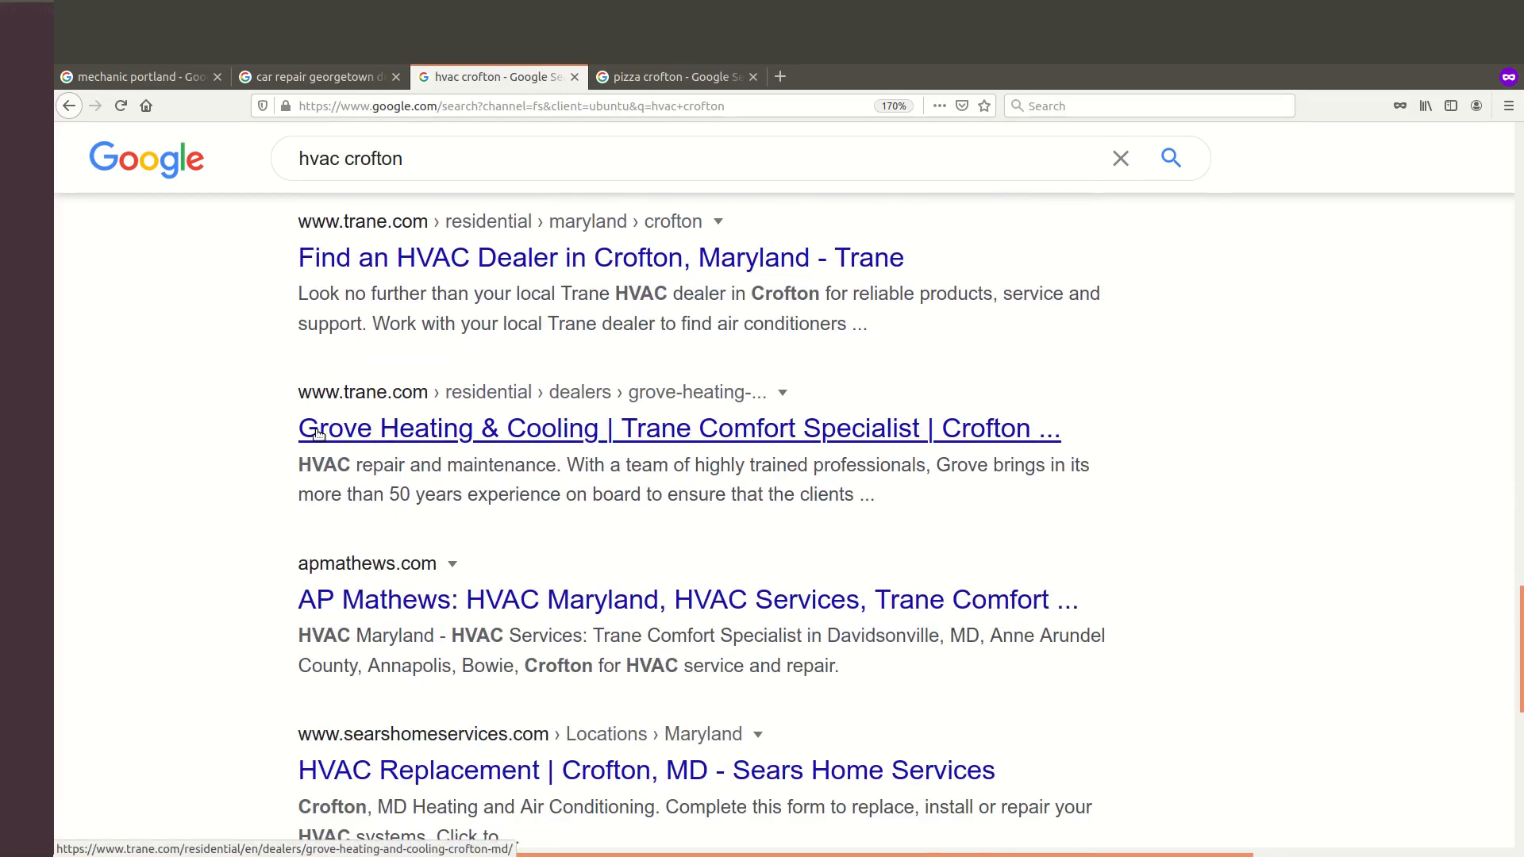
pyautogui.scroll(-2, 317, 434)
pyautogui.scroll(-1, 318, 434)
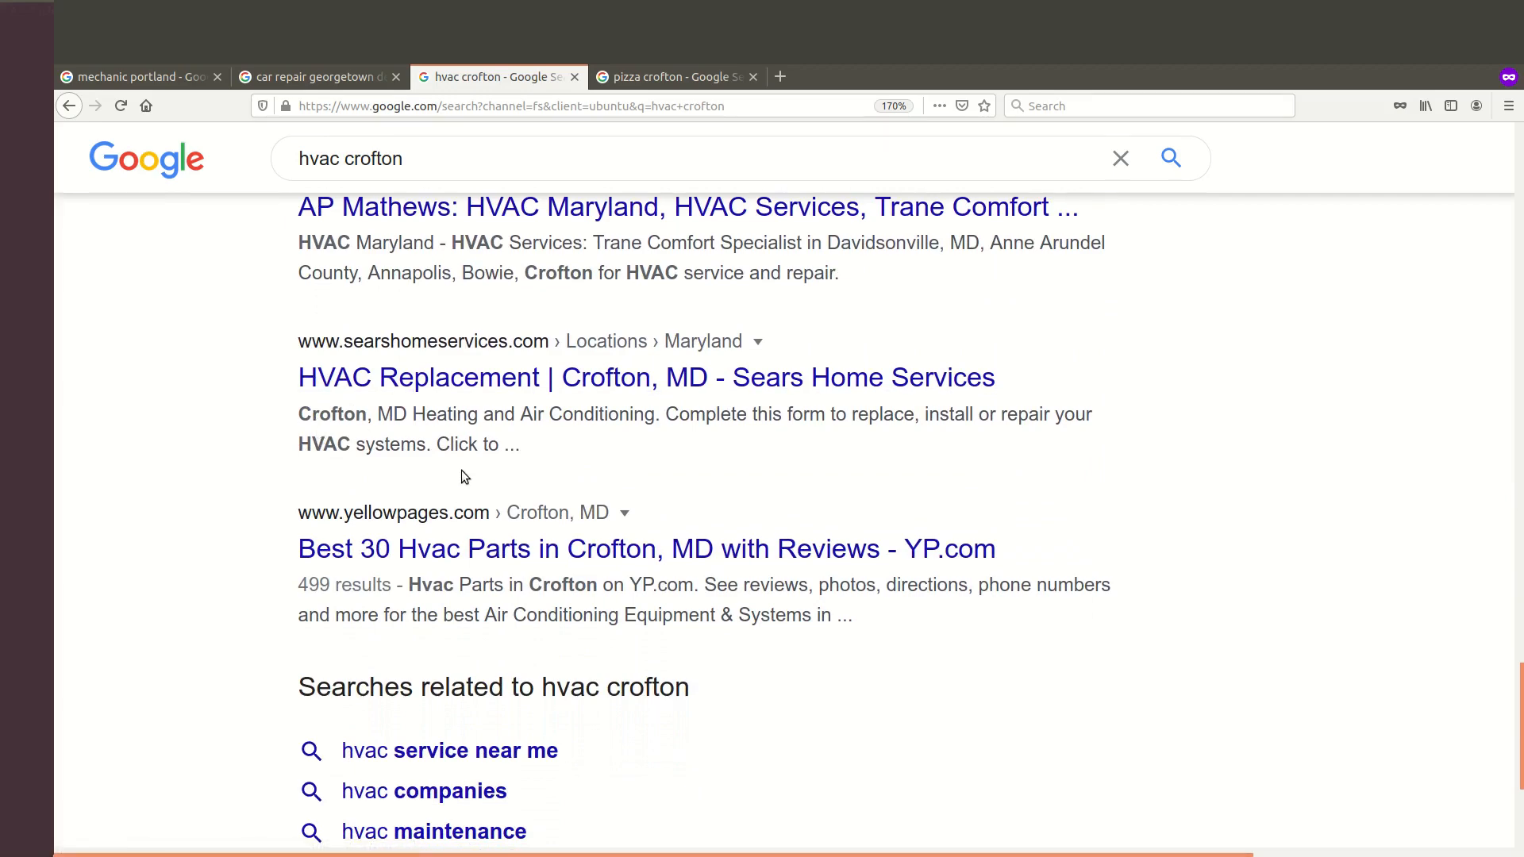
# Bring up the pizza crofton results listing Di Meo's, Ledo Pizza and Domino's.
pyautogui.click(661, 78)
pyautogui.scroll(4, 450, 341)
pyautogui.scroll(4, 450, 342)
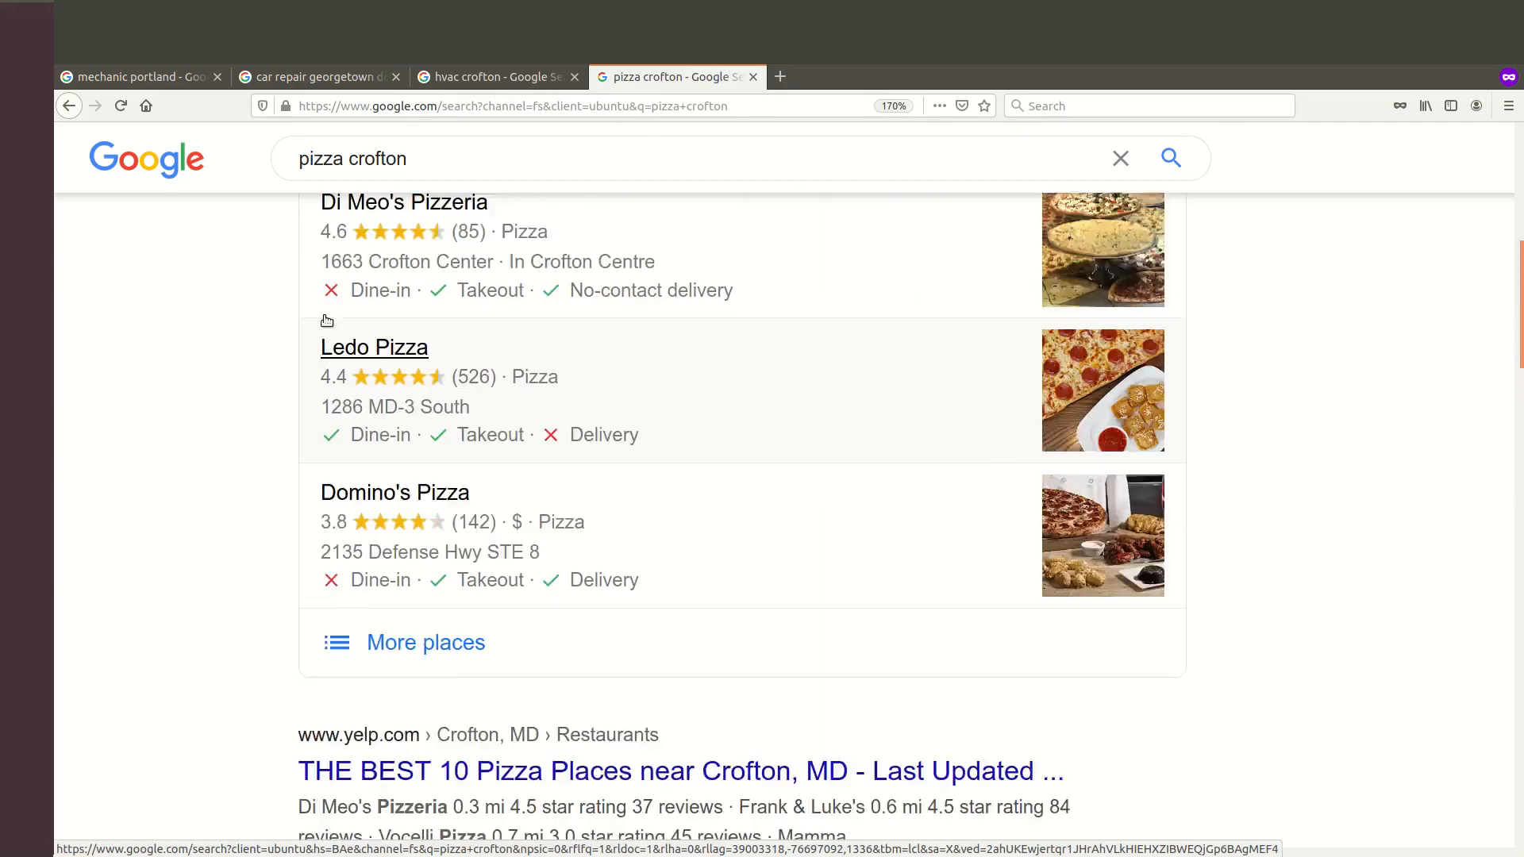
pyautogui.scroll(5, 249, 293)
pyautogui.scroll(-6, 243, 297)
pyautogui.scroll(-3, 243, 297)
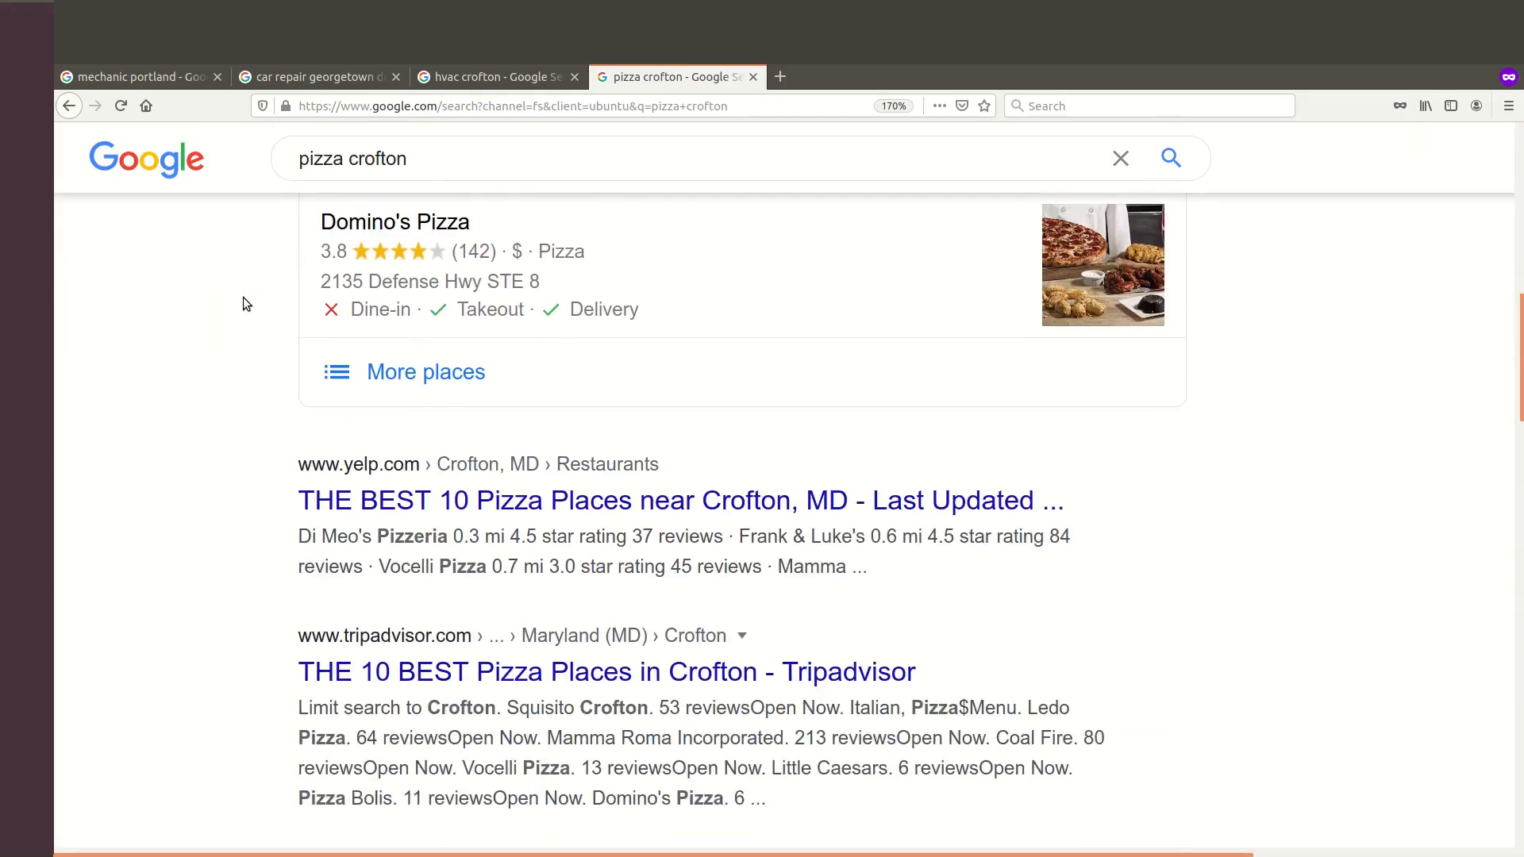
pyautogui.scroll(-3, 340, 530)
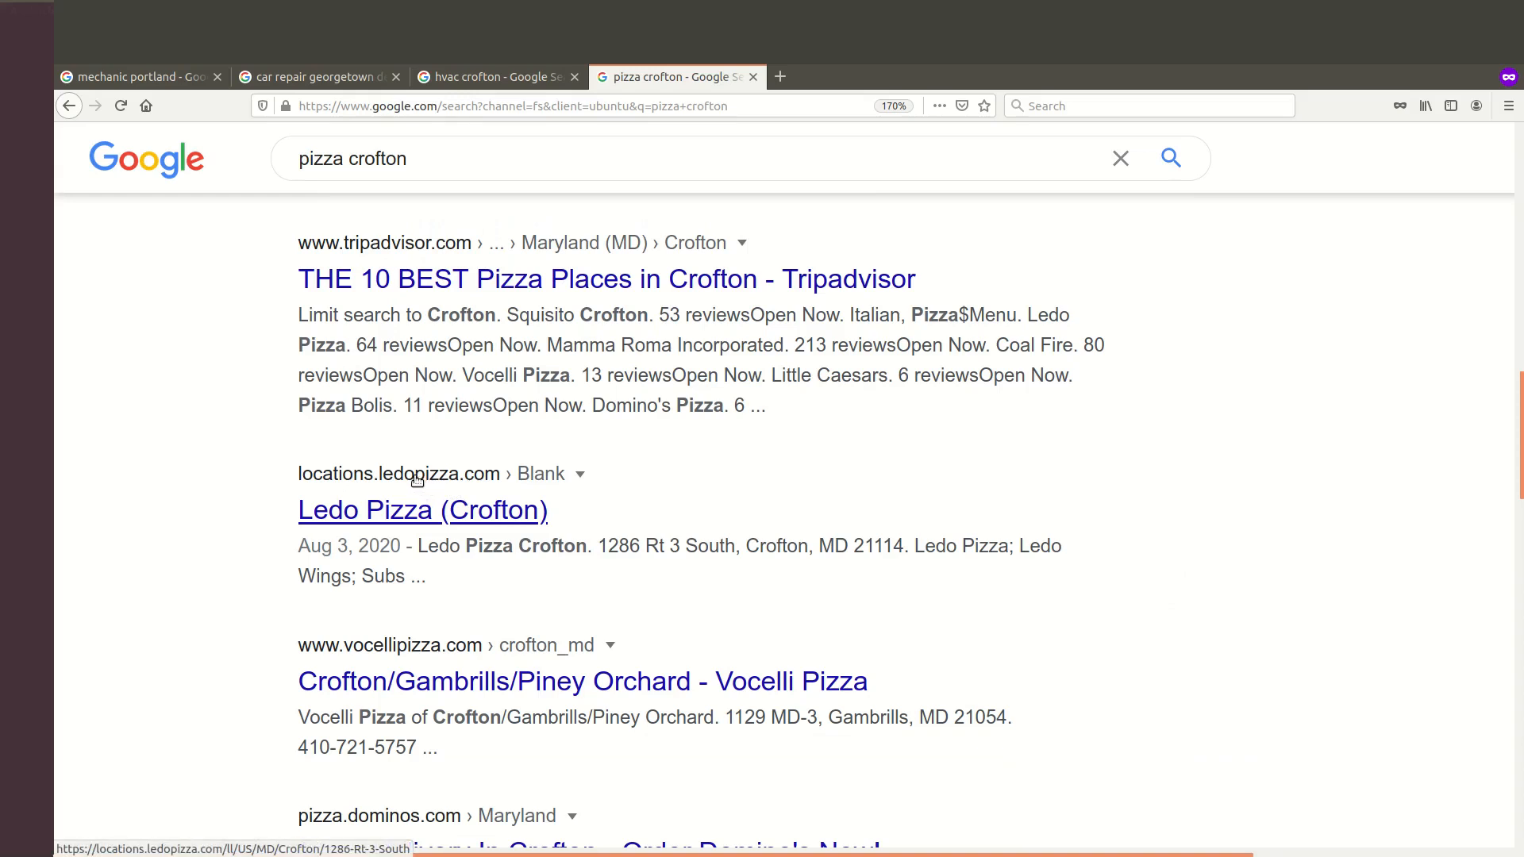
pyautogui.scroll(-4, 415, 477)
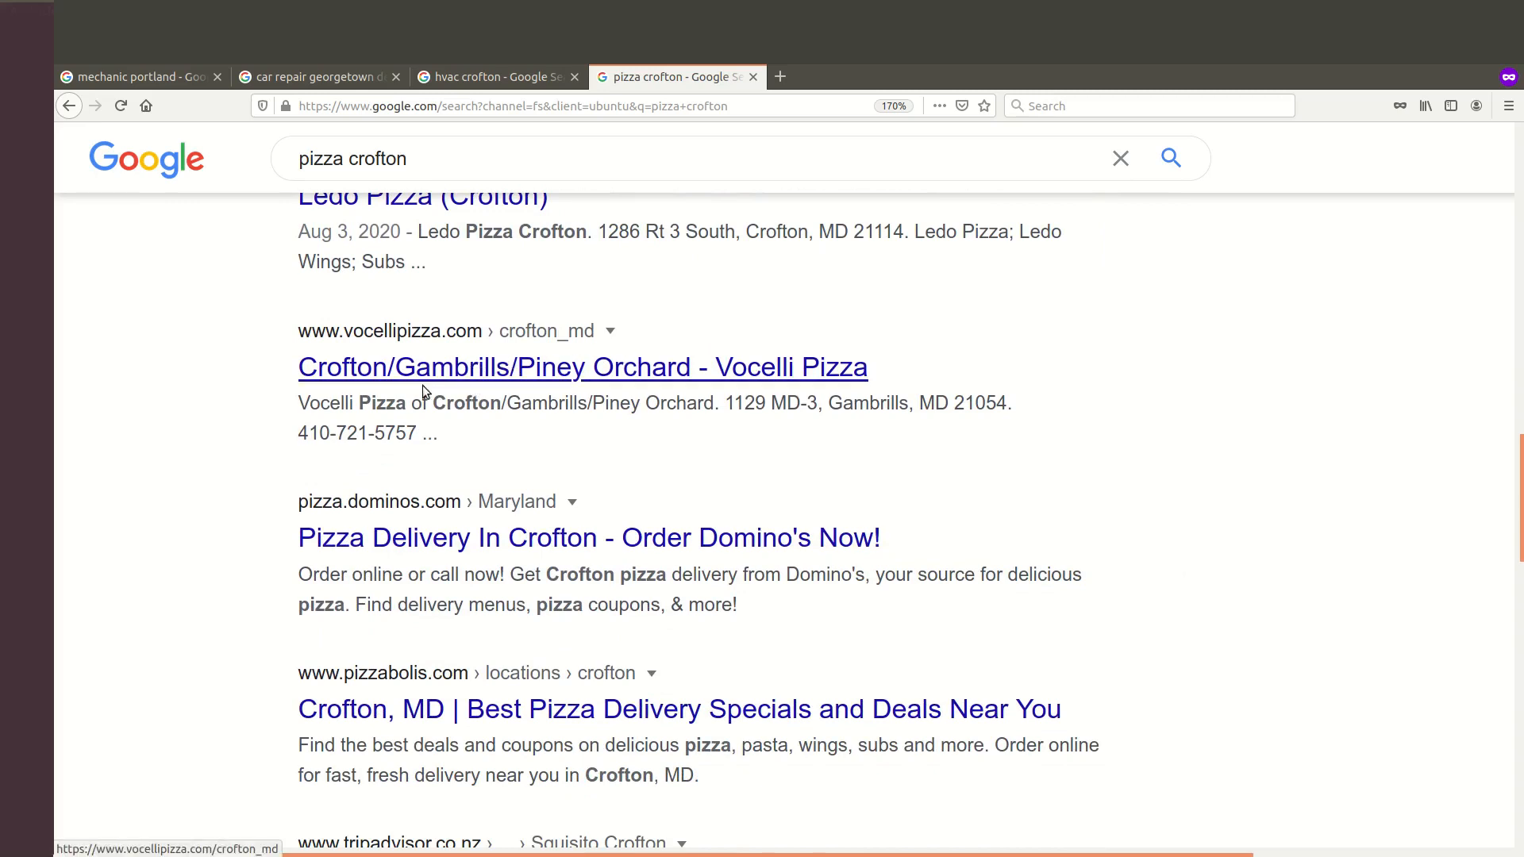
pyautogui.scroll(-3, 372, 512)
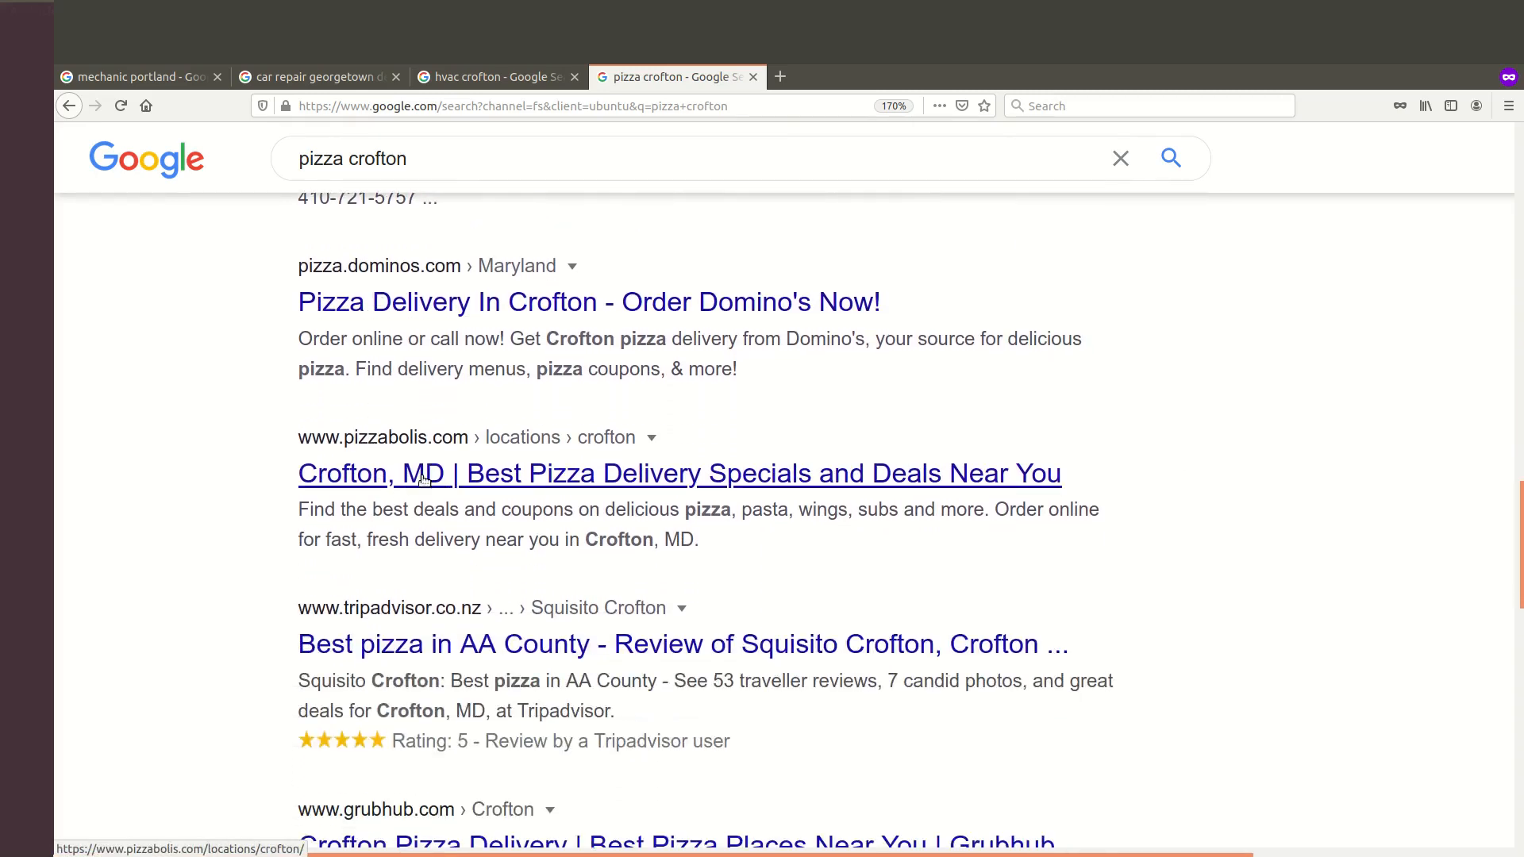
pyautogui.scroll(-3, 436, 457)
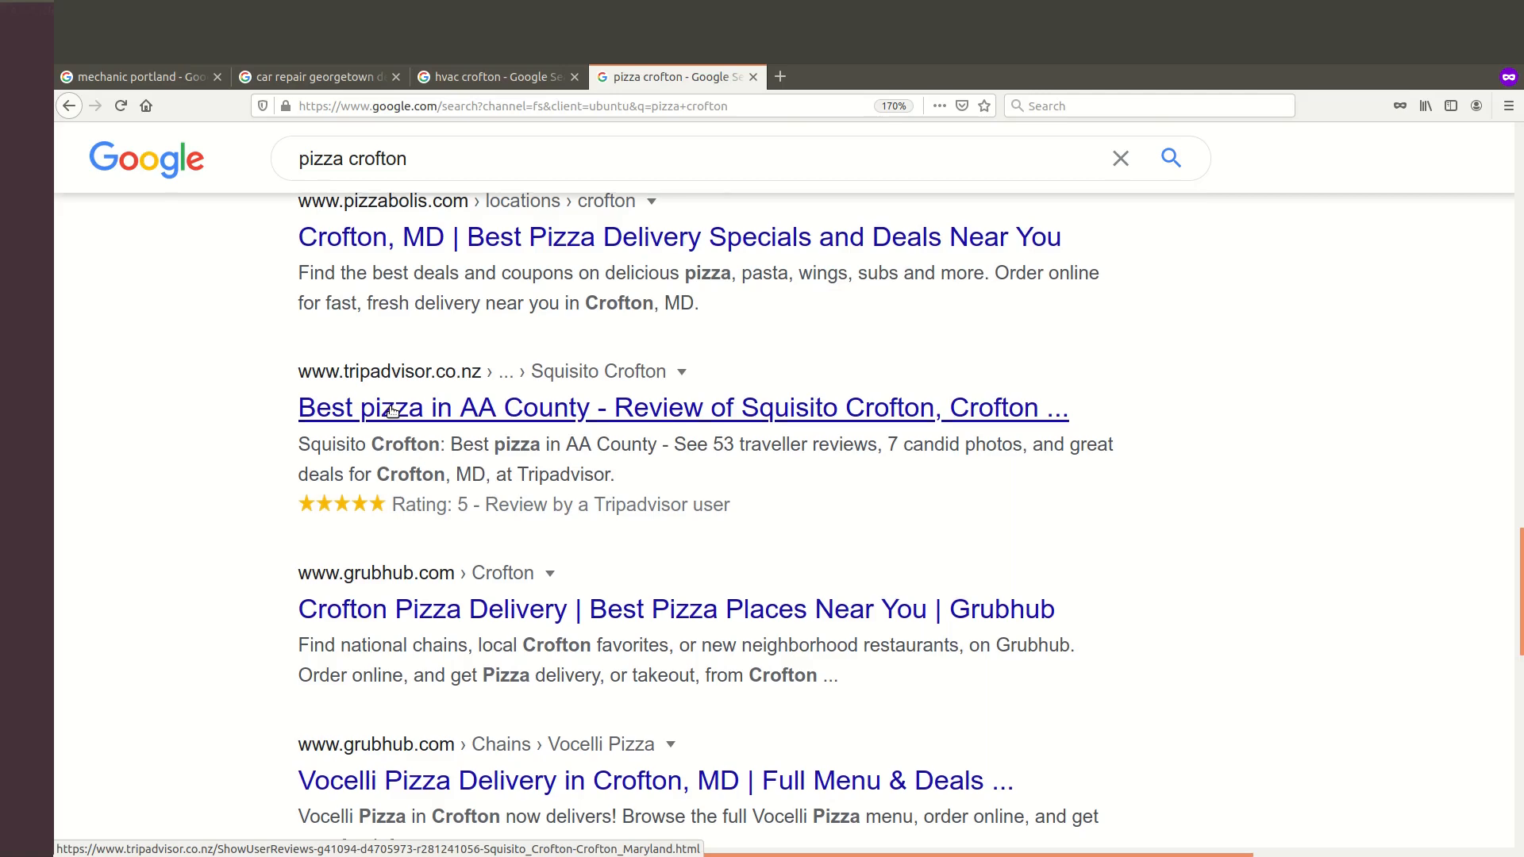
pyautogui.scroll(-2, 392, 410)
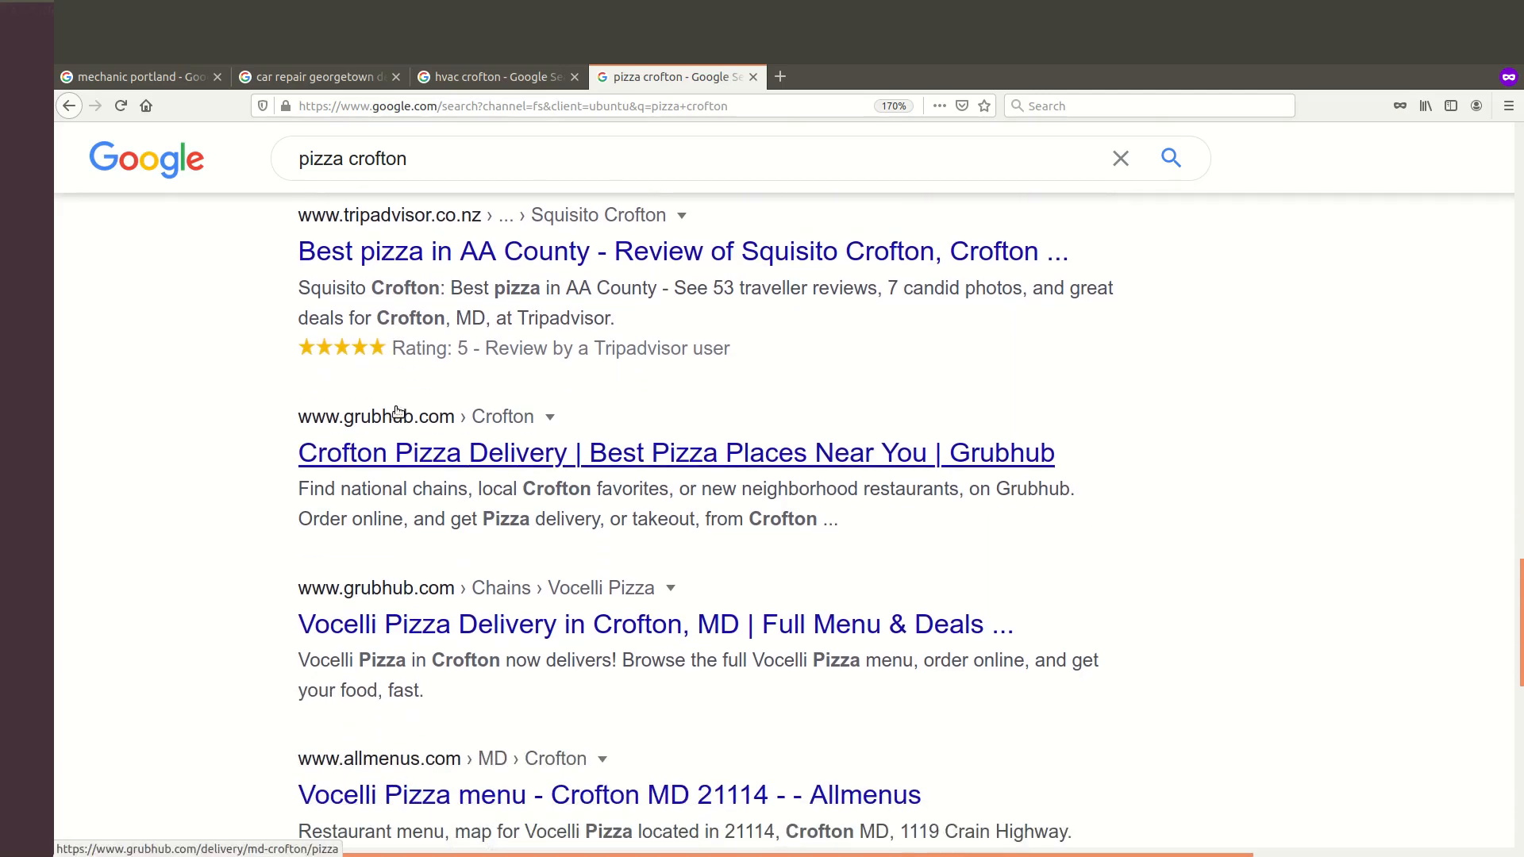